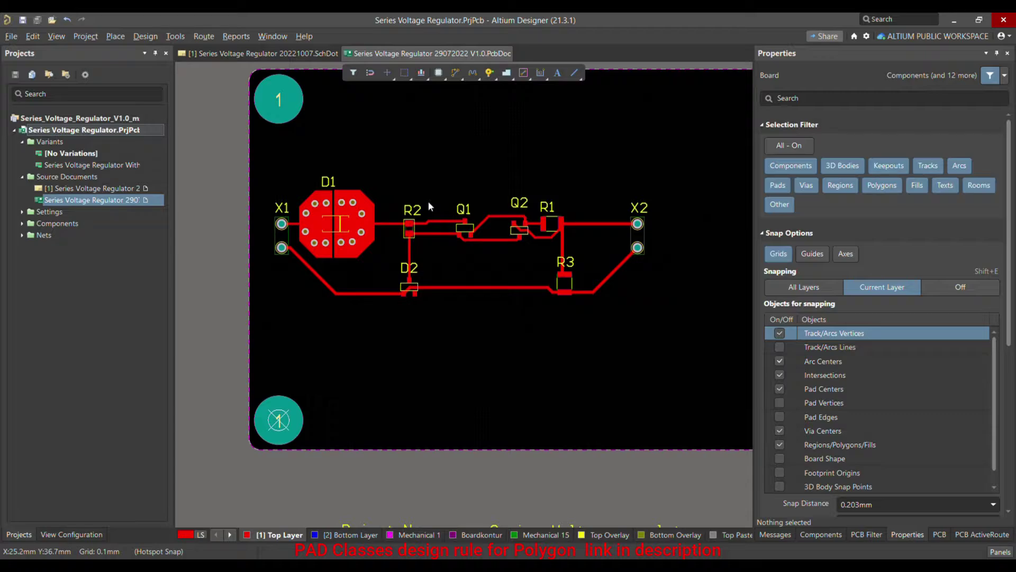
# Examine the top-layer routing from connector X1 through the copper areas of D1, selecting pad 2 of D1
pyautogui.press('d')
pyautogui.press('r')
pyautogui.keyDown('ctrl'); pyautogui.scroll(-1, 295, 291); pyautogui.keyUp('ctrl')
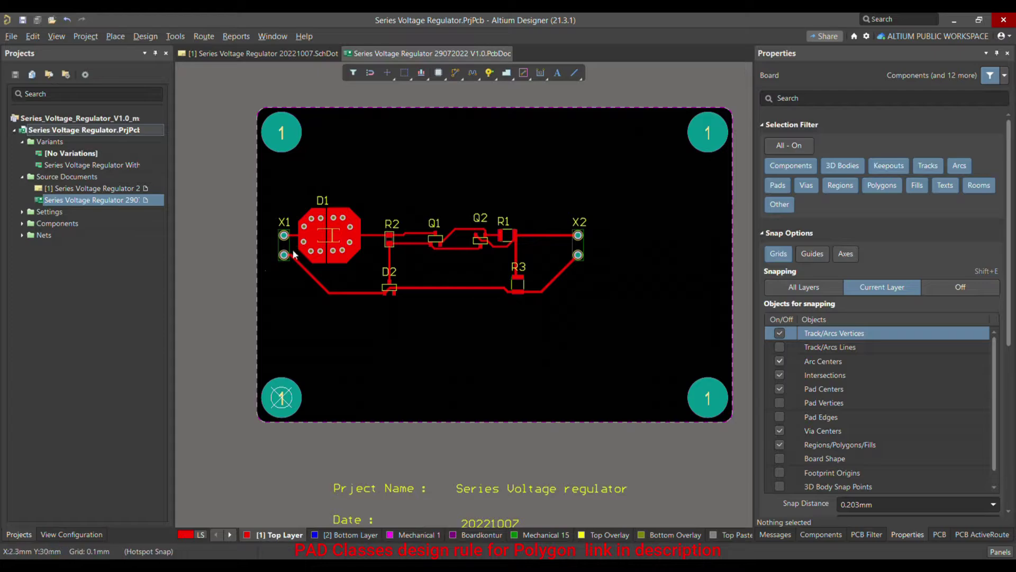
pyautogui.keyDown('ctrl'); pyautogui.scroll(3, 284, 237); pyautogui.keyUp('ctrl')
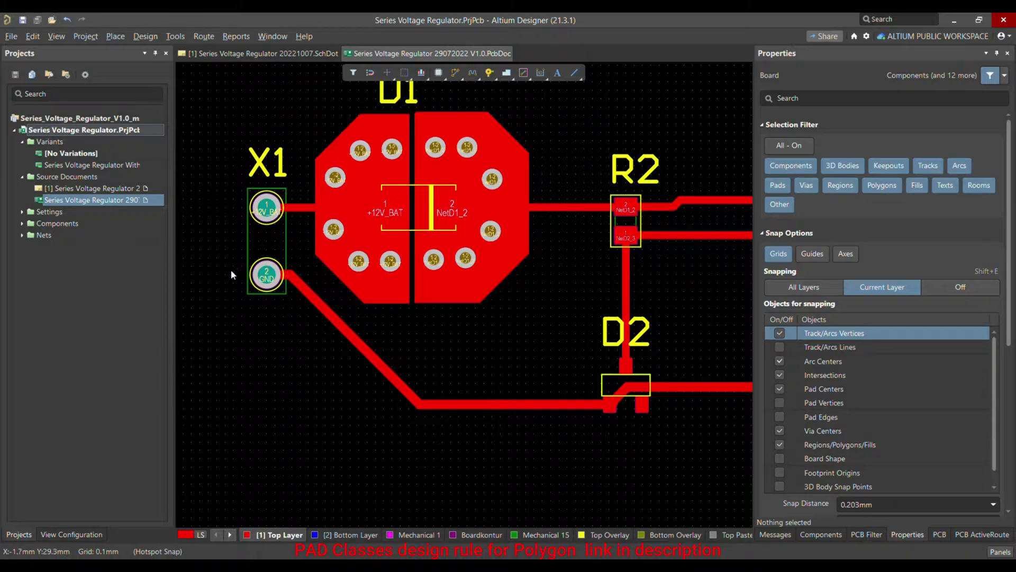
pyautogui.keyDown('ctrl'); pyautogui.scroll(-2, 365, 351); pyautogui.keyUp('ctrl')
pyautogui.keyDown('ctrl'); pyautogui.scroll(-3, 366, 351); pyautogui.keyUp('ctrl')
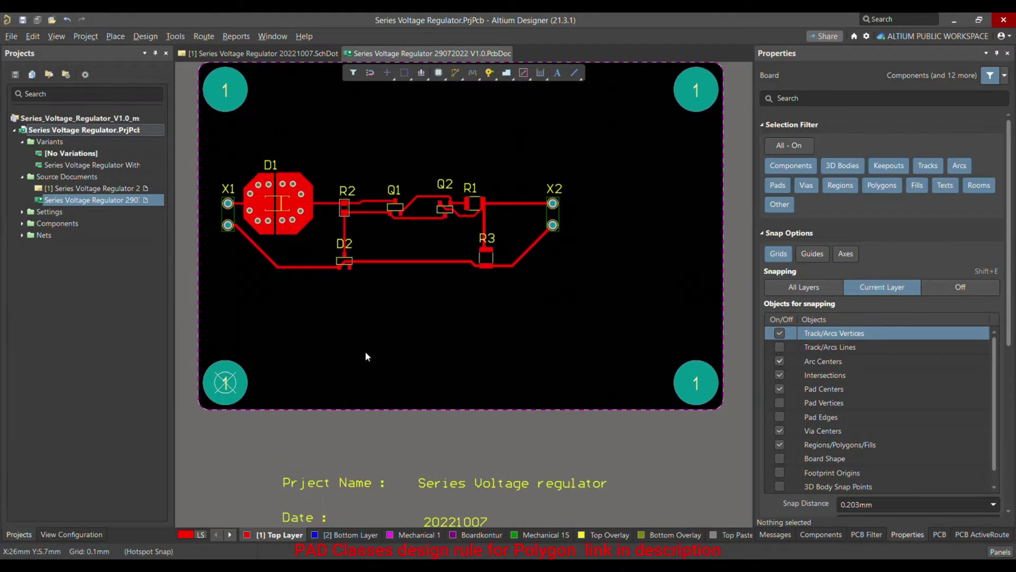
pyautogui.keyDown('ctrl'); pyautogui.scroll(1, 271, 203); pyautogui.keyUp('ctrl')
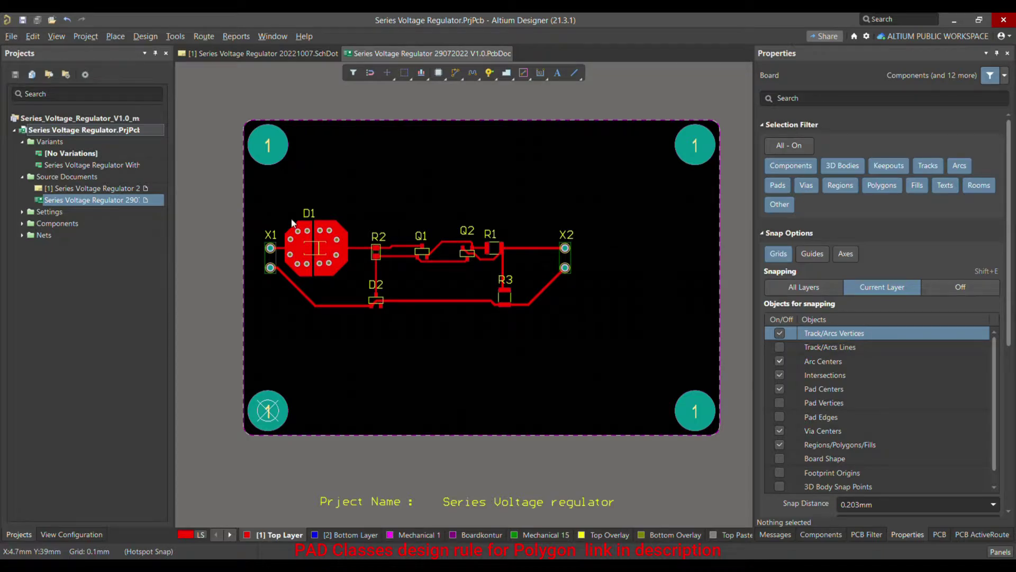
pyautogui.keyDown('ctrl'); pyautogui.scroll(1, 295, 227); pyautogui.keyUp('ctrl')
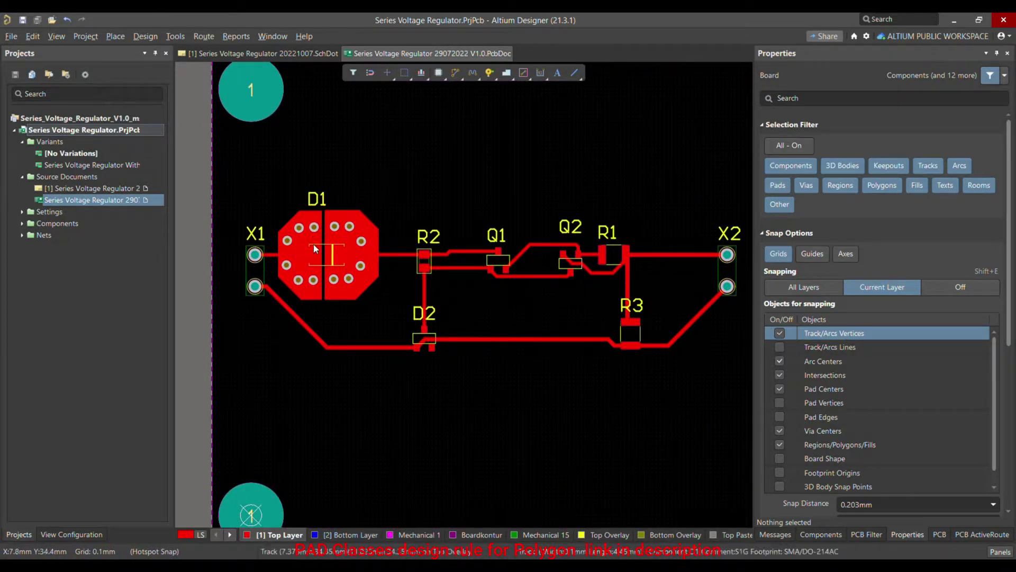
pyautogui.keyDown('ctrl'); pyautogui.scroll(1, 328, 258); pyautogui.keyUp('ctrl')
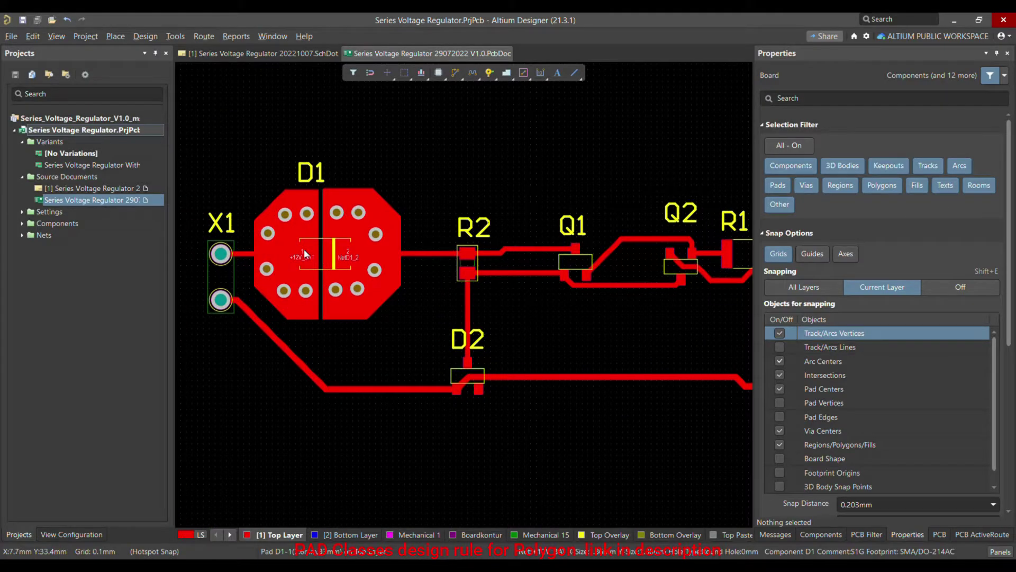
pyautogui.keyDown('ctrl'); pyautogui.scroll(-1, 336, 251); pyautogui.keyUp('ctrl')
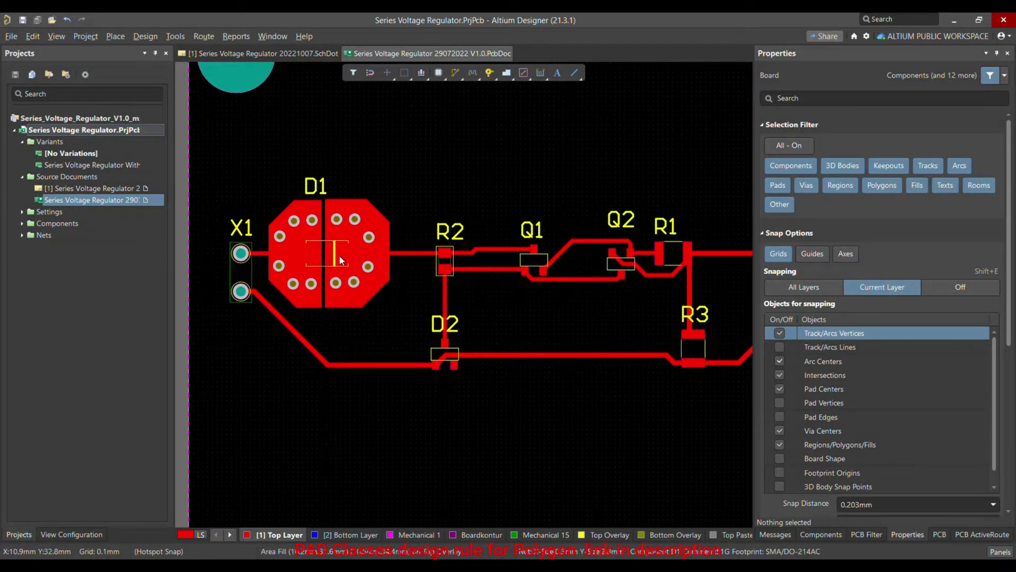
pyautogui.keyDown('ctrl'); pyautogui.scroll(1, 339, 254); pyautogui.keyUp('ctrl')
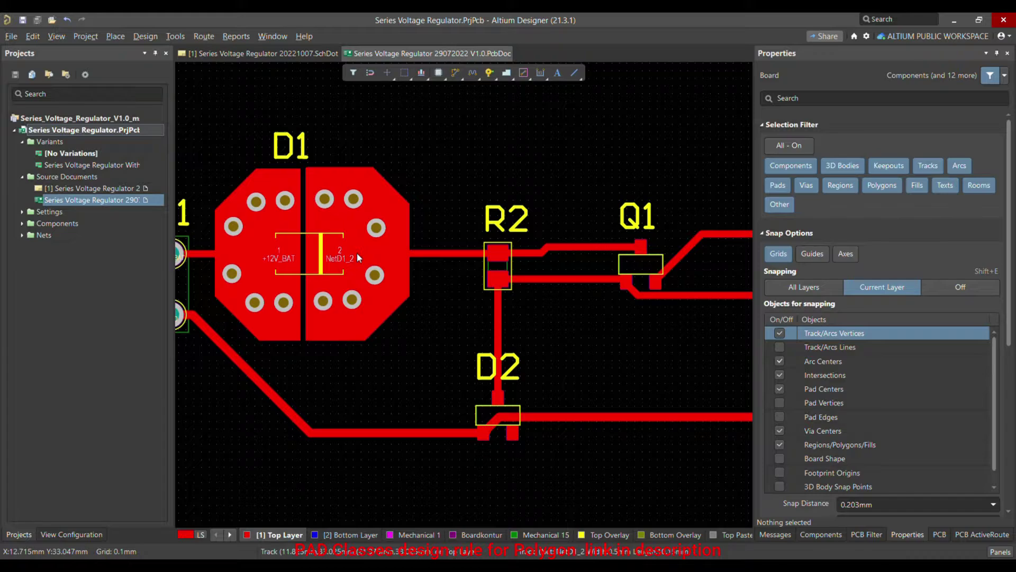
pyautogui.keyDown('ctrl'); pyautogui.scroll(1, 339, 254); pyautogui.keyUp('ctrl')
pyautogui.click(336, 253)
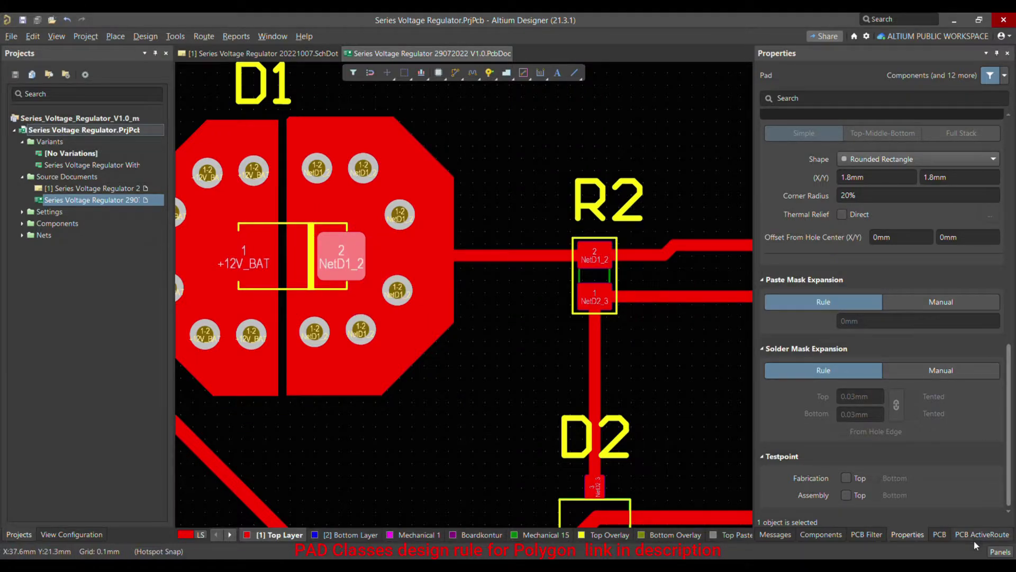
# Draw a solid Top Layer polygon pour of about 7541 sq.mm with no net, enclosing the whole board outline
pyautogui.keyDown('ctrl'); pyautogui.scroll(-3, 360, 251); pyautogui.keyUp('ctrl')
pyautogui.hotkey('ctrl', 'pagedown')
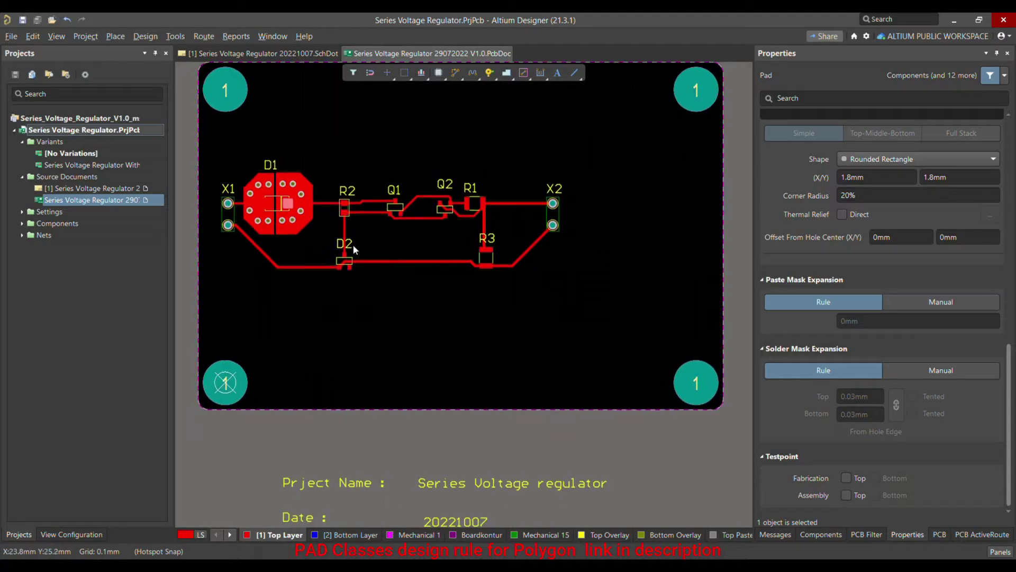
pyautogui.keyDown('ctrl'); pyautogui.scroll(1, 426, 236); pyautogui.keyUp('ctrl')
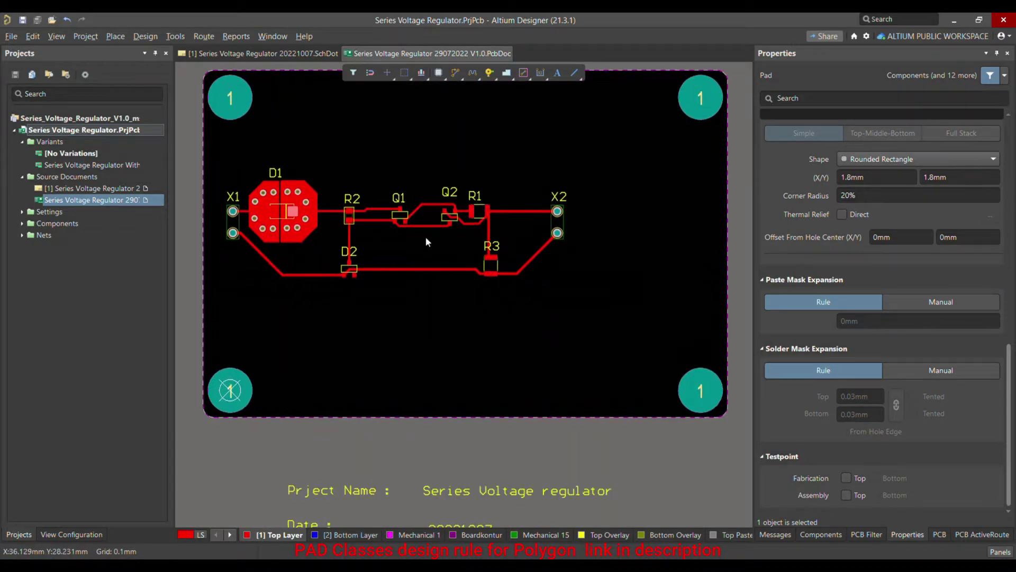
pyautogui.scroll(2, 426, 237)
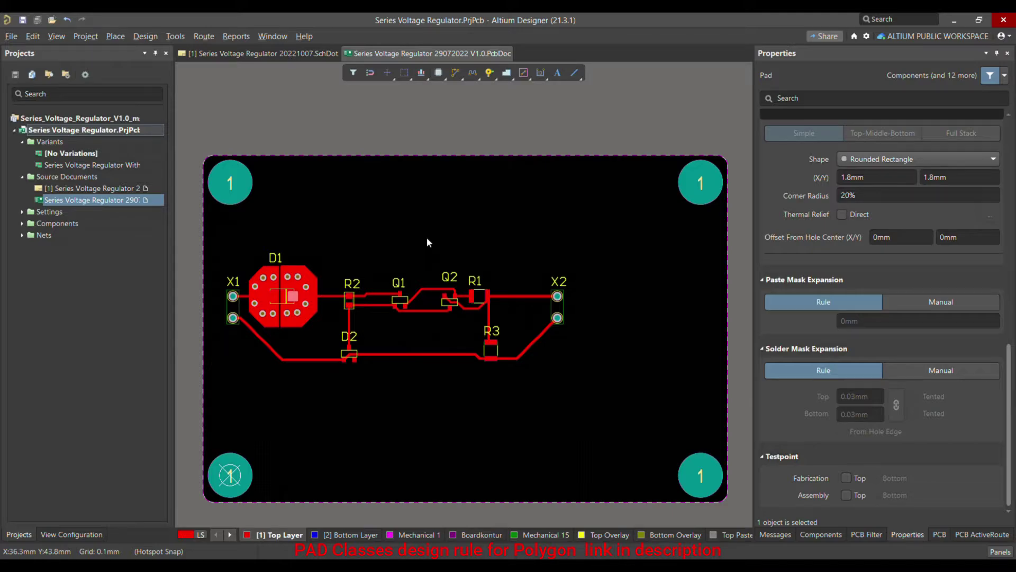
pyautogui.press('p')
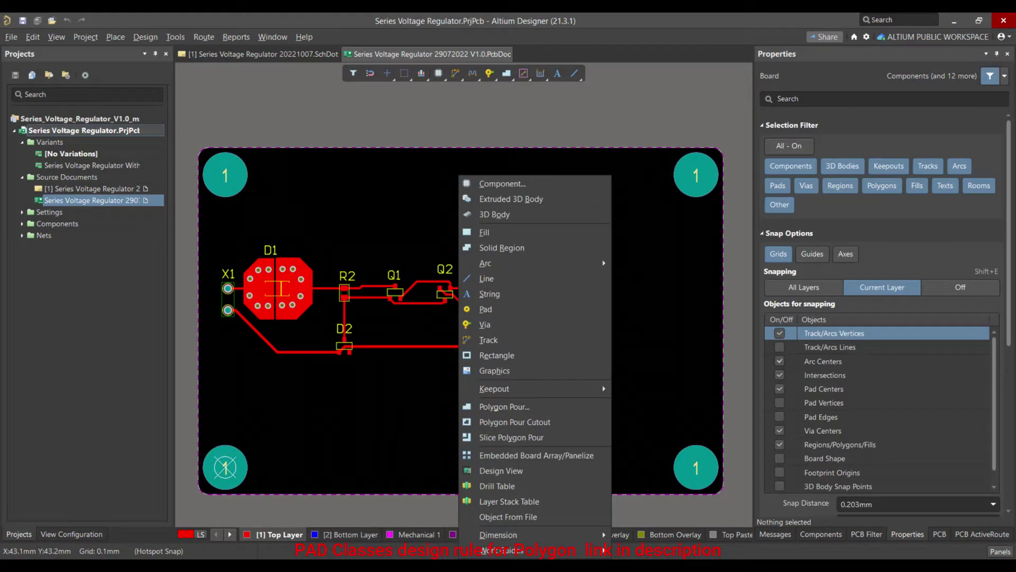
pyautogui.press('g')
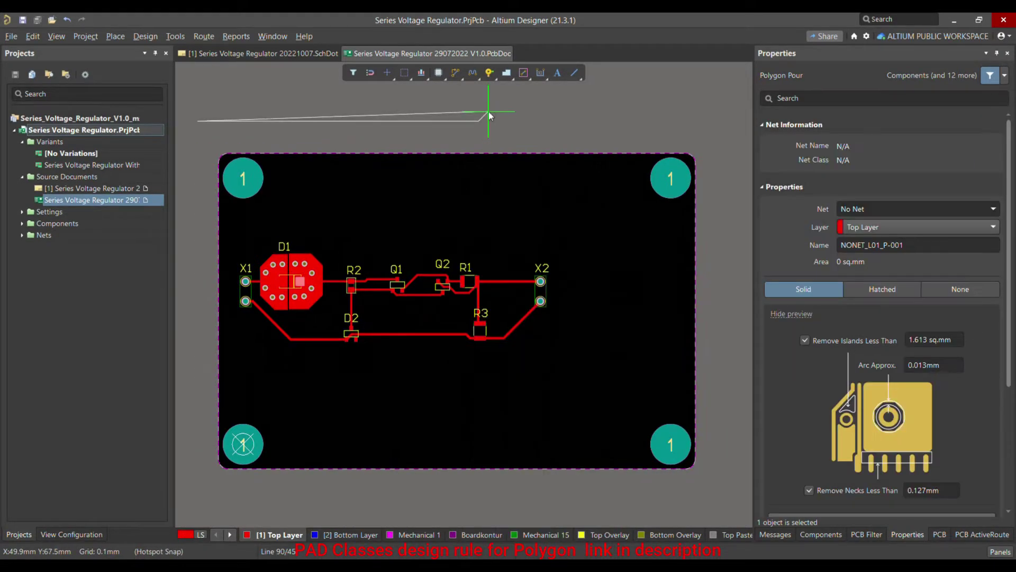
pyautogui.click(728, 129)
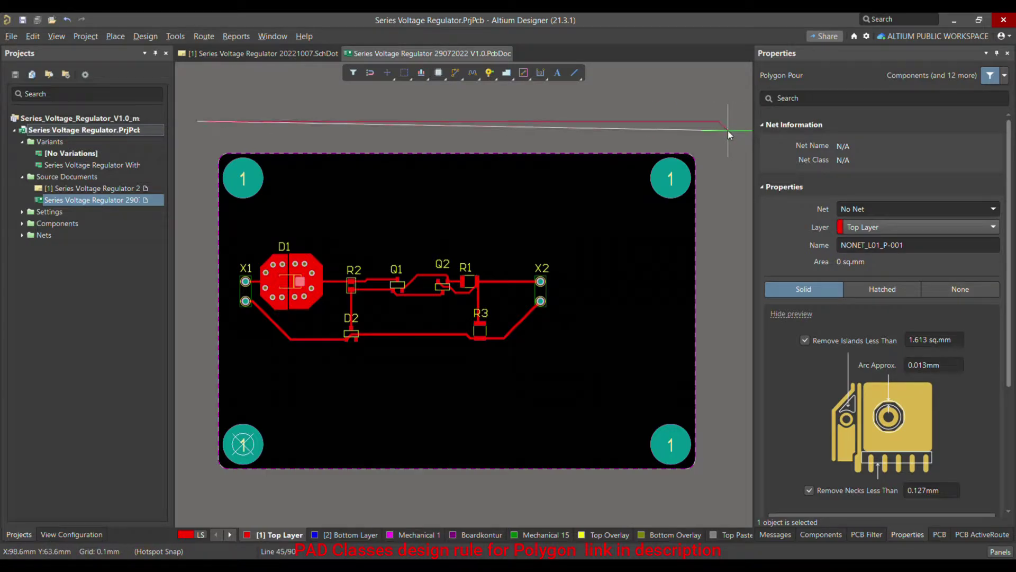
pyautogui.scroll(-1, 730, 371)
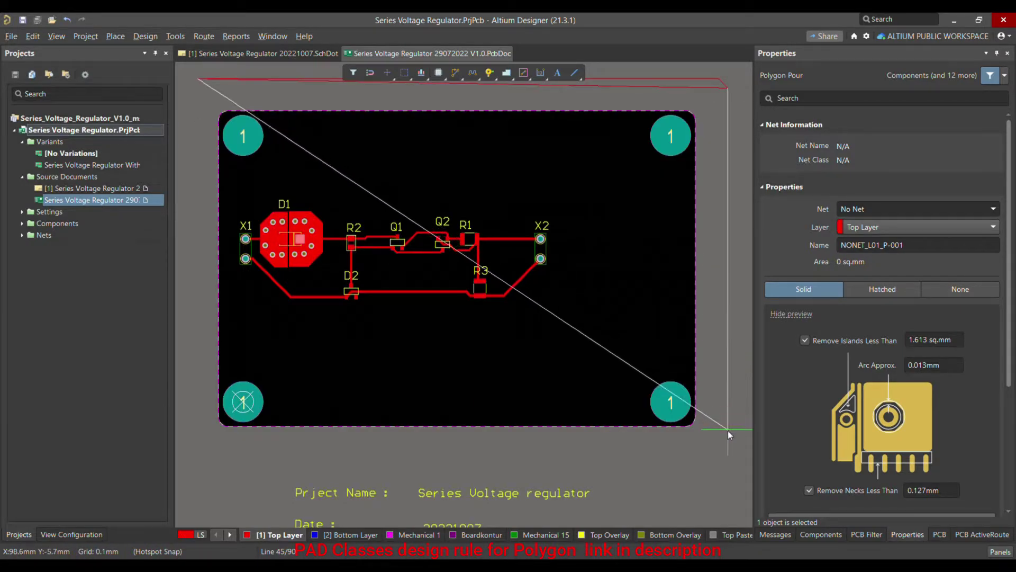
pyautogui.click(729, 453)
pyautogui.keyDown('ctrl'); pyautogui.scroll(3, 200, 81); pyautogui.keyUp('ctrl')
pyautogui.click(307, 289)
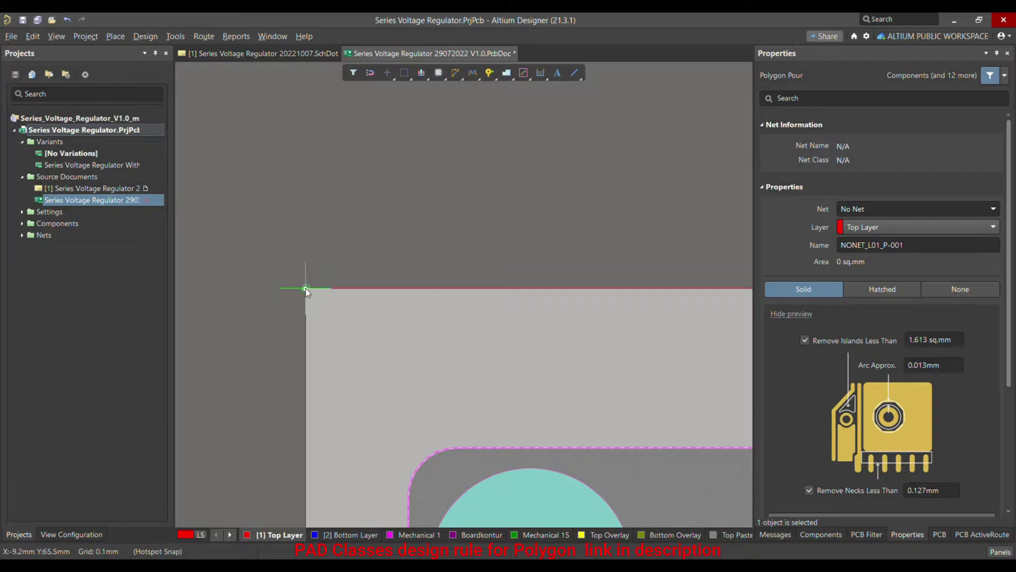
pyautogui.keyDown('ctrl'); pyautogui.scroll(-3, 358, 166); pyautogui.keyUp('ctrl')
pyautogui.keyDown('ctrl'); pyautogui.scroll(-2, 358, 165); pyautogui.keyUp('ctrl')
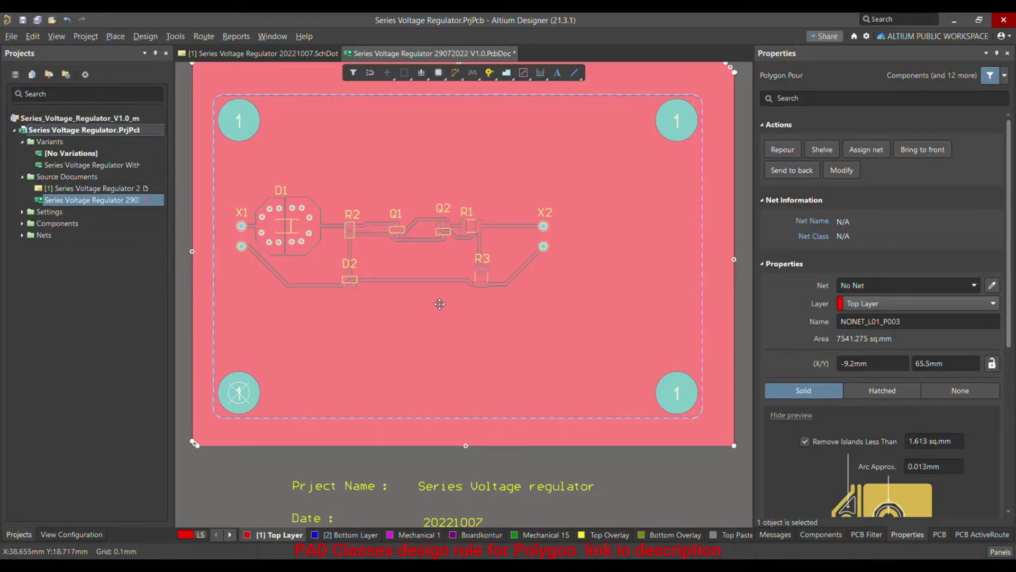
pyautogui.keyDown('ctrl'); pyautogui.scroll(-1, 494, 216); pyautogui.keyUp('ctrl')
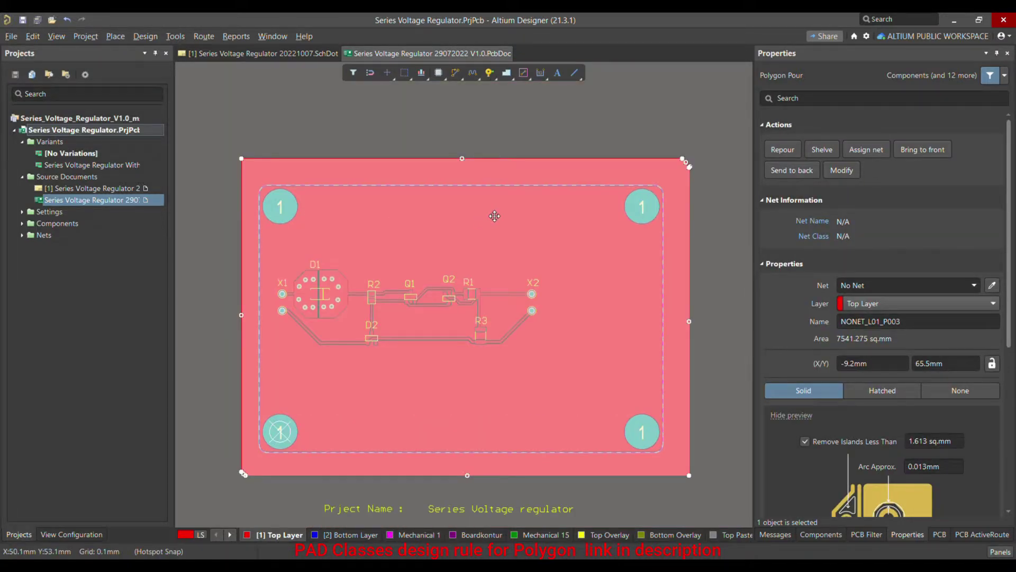
# Reselect the polygon pour to view its properties and look up the Properties entry among the available panels
pyautogui.click(532, 167)
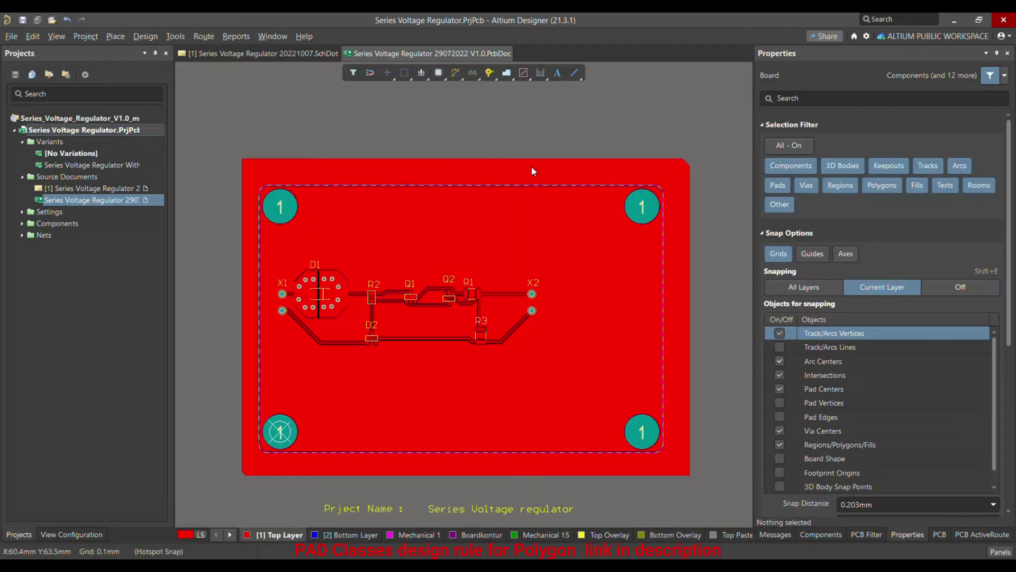
pyautogui.click(534, 169)
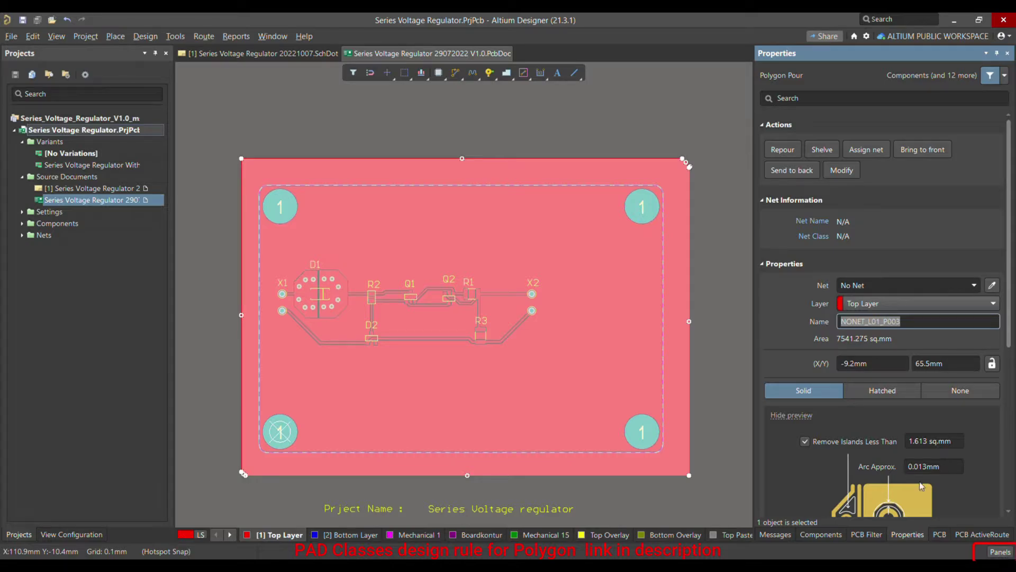
pyautogui.click(56, 36)
pyautogui.moveTo(95, 326)
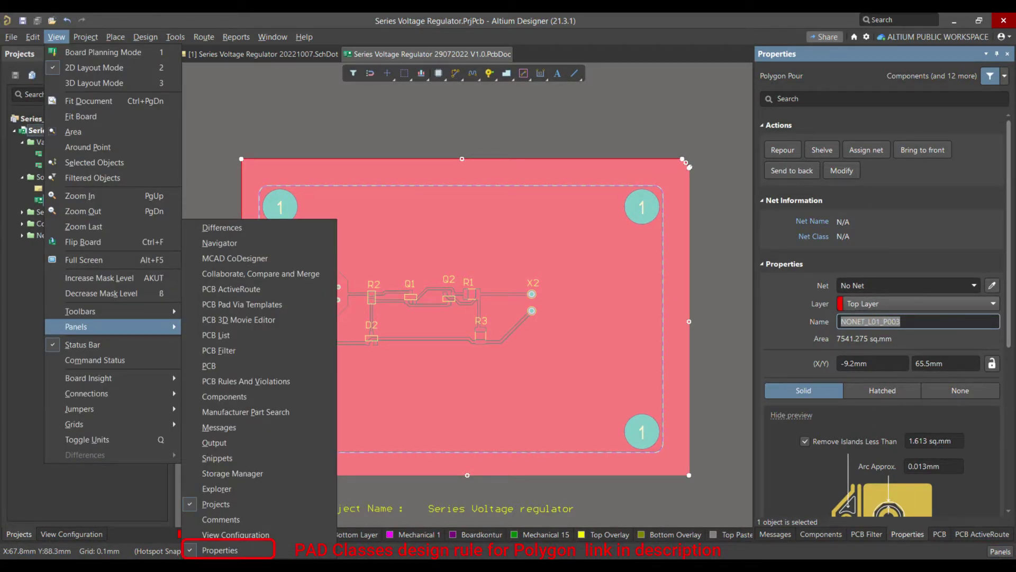
pyautogui.click(704, 198)
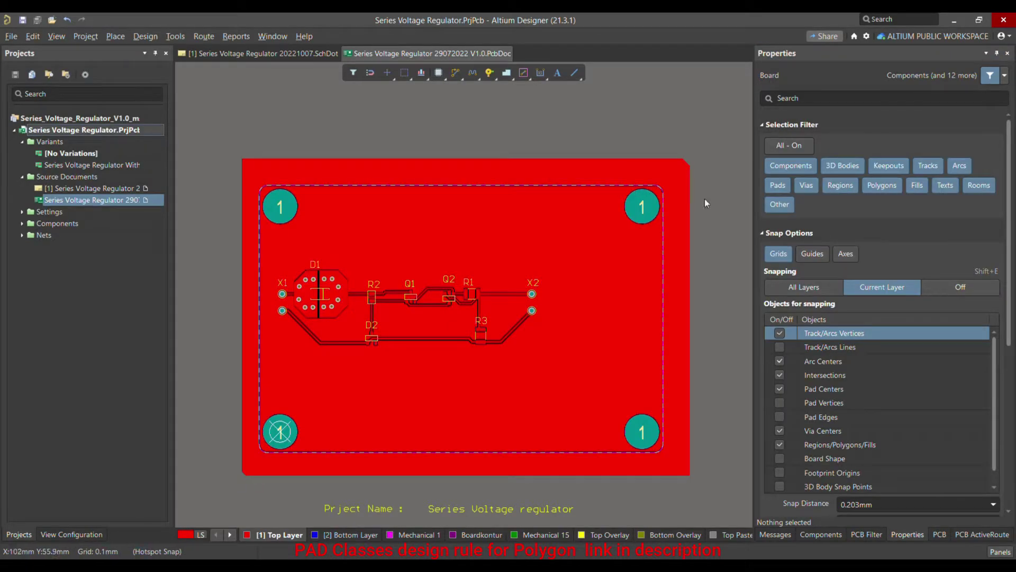
# Assign the polygon pour to the GND net by picking pad 2 of connector X1
pyautogui.click(602, 161)
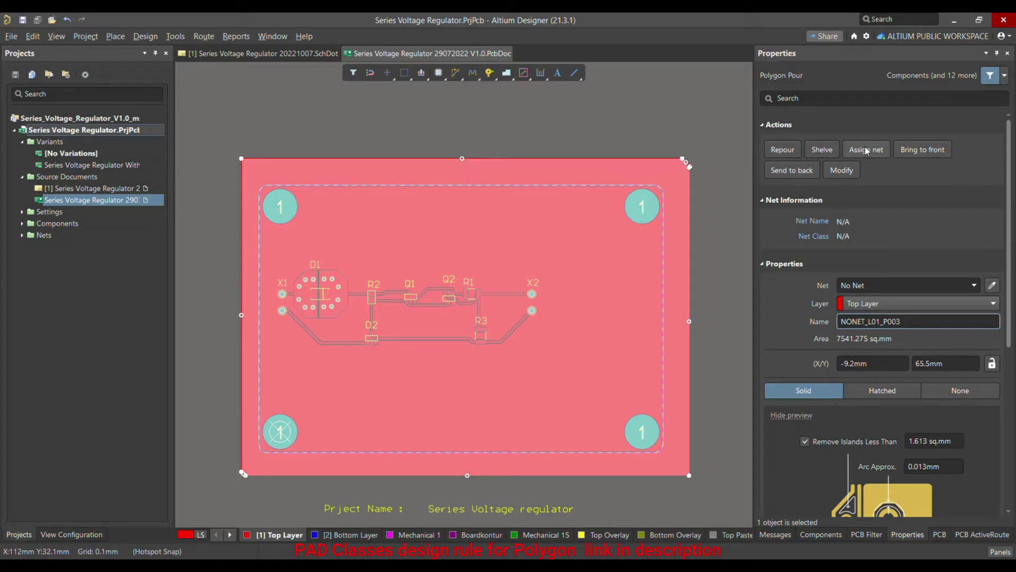
pyautogui.click(994, 286)
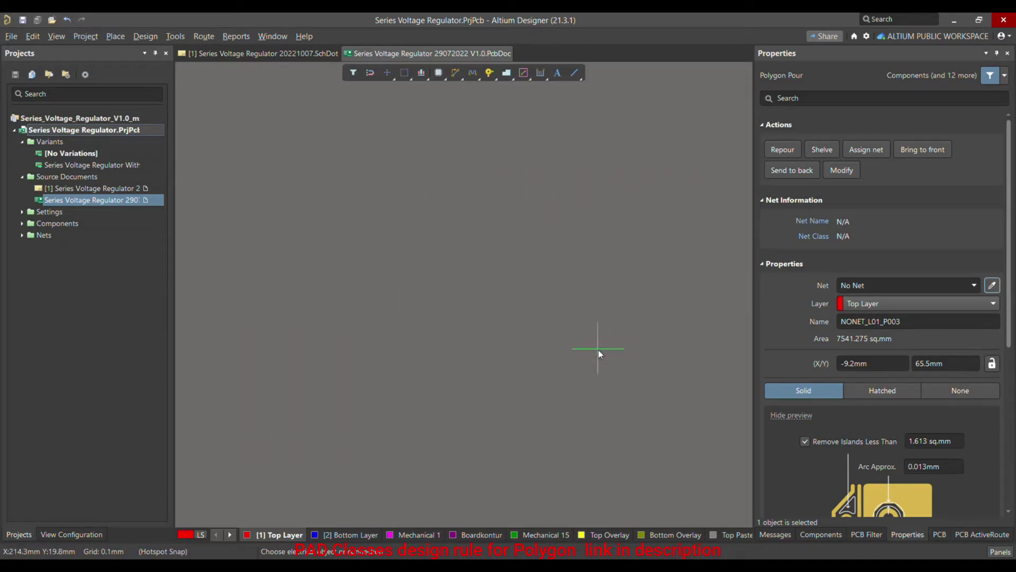
pyautogui.keyDown('ctrl'); pyautogui.scroll(5, 344, 352); pyautogui.keyUp('ctrl')
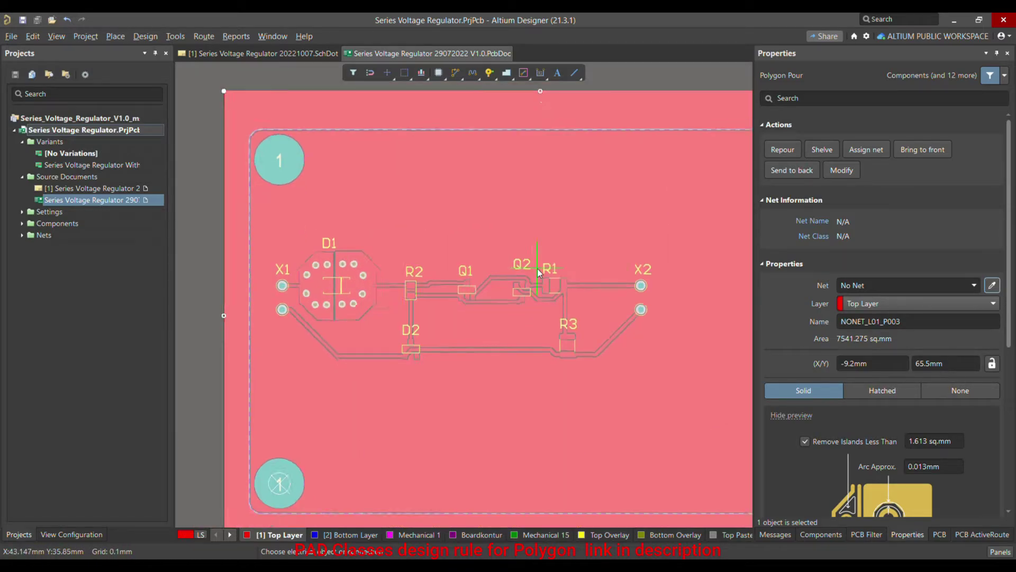
pyautogui.keyDown('ctrl'); pyautogui.scroll(4, 300, 294); pyautogui.keyUp('ctrl')
pyautogui.keyDown('ctrl'); pyautogui.scroll(-1, 317, 286); pyautogui.keyUp('ctrl')
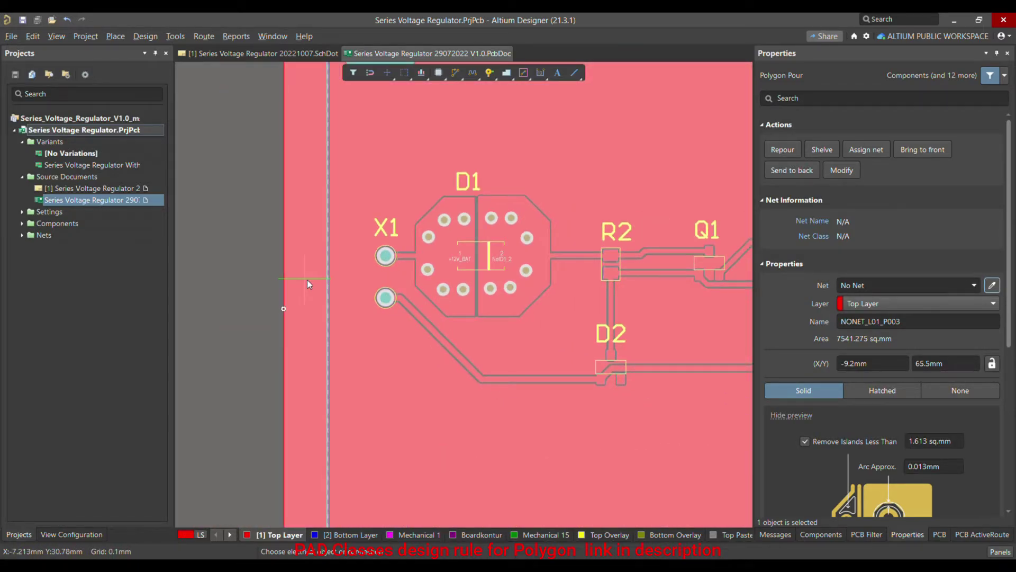
pyautogui.keyDown('ctrl'); pyautogui.scroll(-1, 307, 279); pyautogui.keyUp('ctrl')
pyautogui.keyDown('ctrl'); pyautogui.scroll(2, 499, 331); pyautogui.keyUp('ctrl')
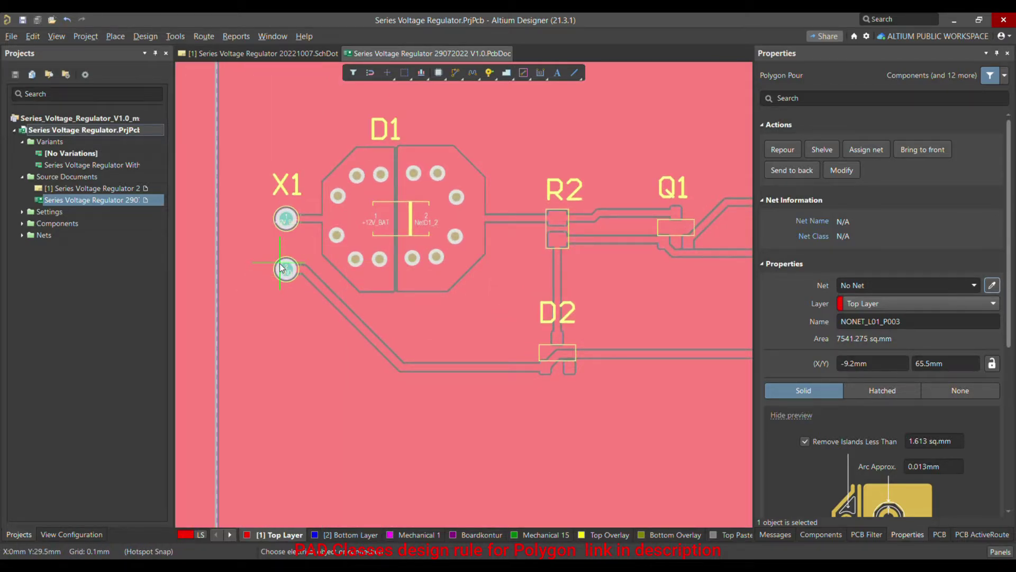
pyautogui.keyDown('ctrl'); pyautogui.scroll(4, 281, 267); pyautogui.keyUp('ctrl')
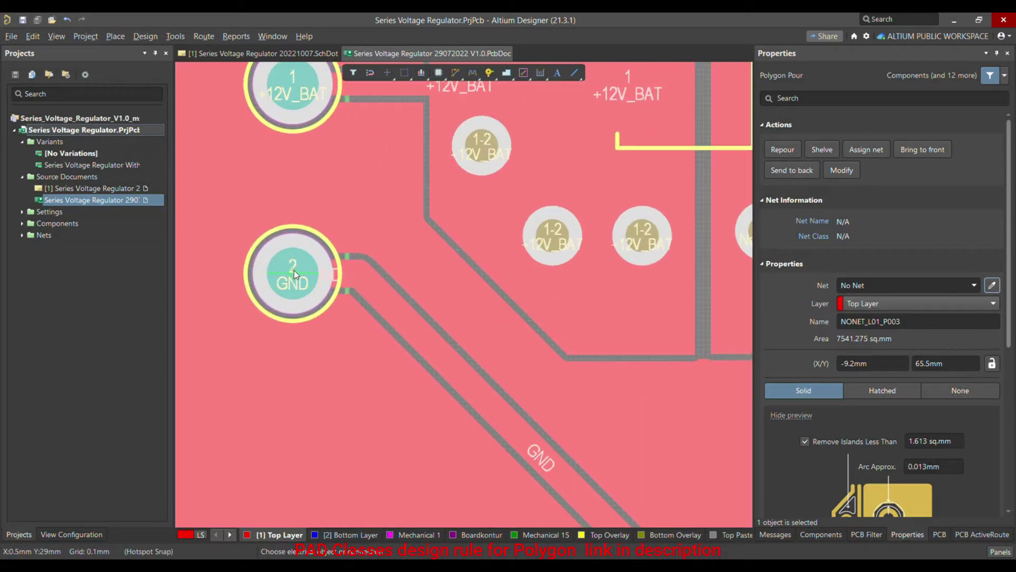
pyautogui.click(298, 279)
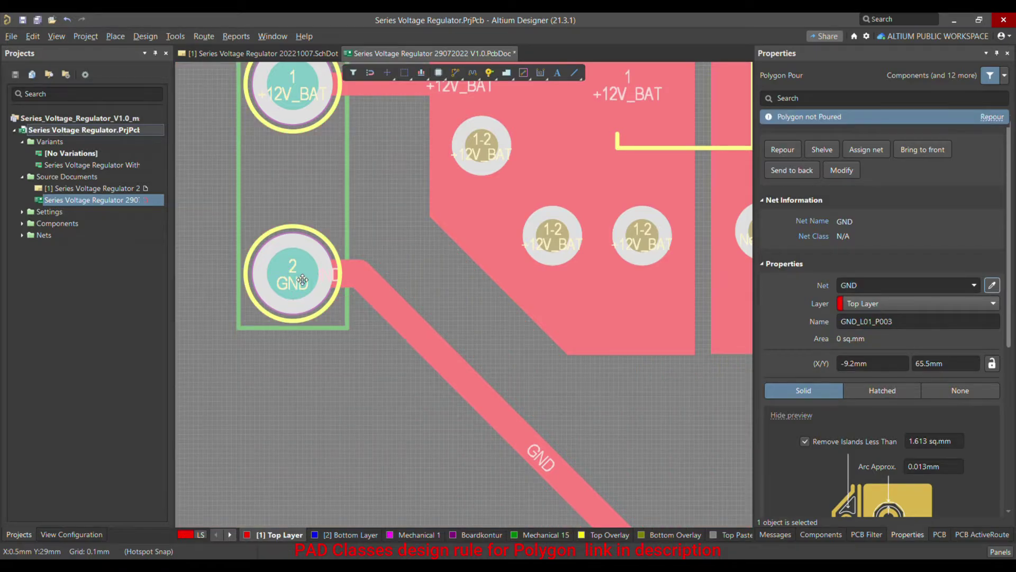
# Repour the GND polygon on the Top Layer
pyautogui.keyDown('ctrl'); pyautogui.scroll(-5, 296, 276); pyautogui.keyUp('ctrl')
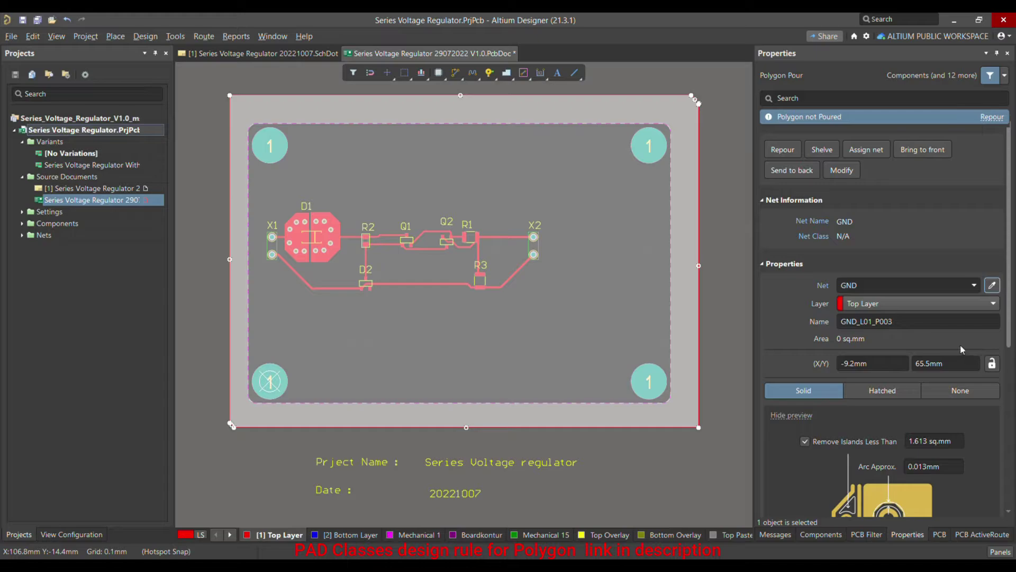
pyautogui.click(614, 302)
pyautogui.click(606, 303)
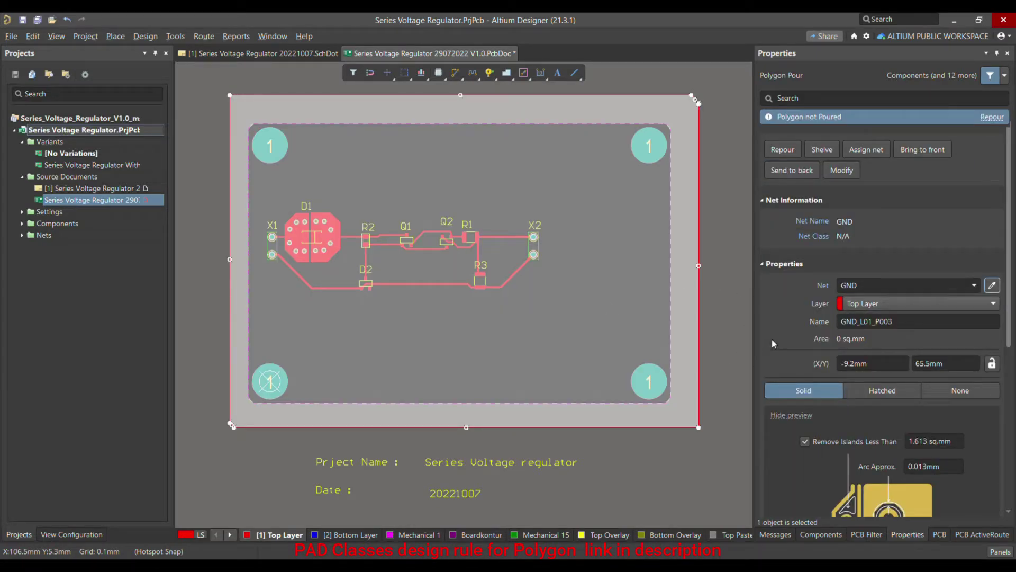
pyautogui.press('t')
pyautogui.press('g')
pyautogui.press('r')
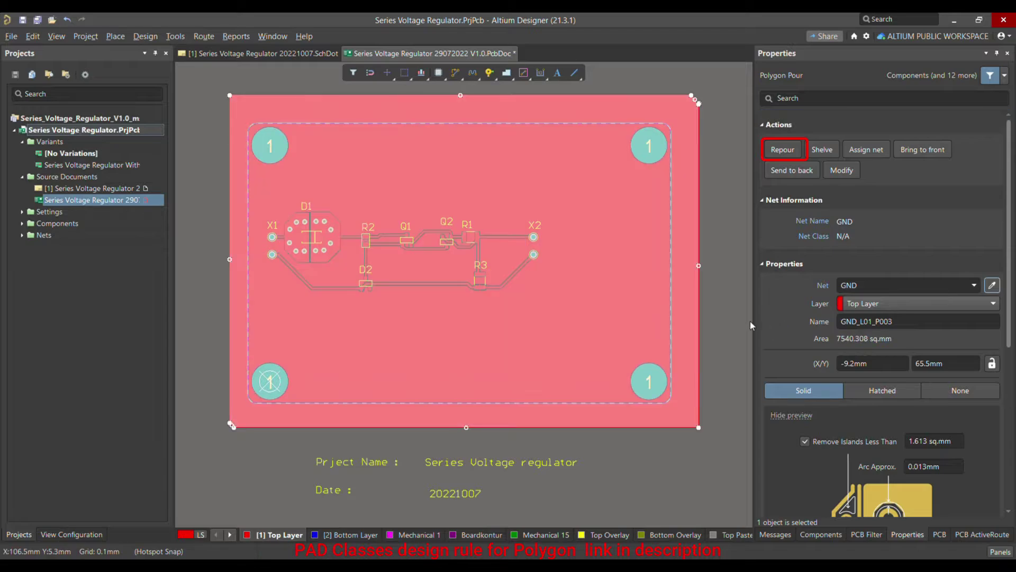
# Deselect the polygon and examine its copper connections to the GND pad of connector X1
pyautogui.keyDown('ctrl'); pyautogui.scroll(3, 271, 264); pyautogui.keyUp('ctrl')
pyautogui.keyDown('ctrl'); pyautogui.scroll(3, 271, 264); pyautogui.keyUp('ctrl')
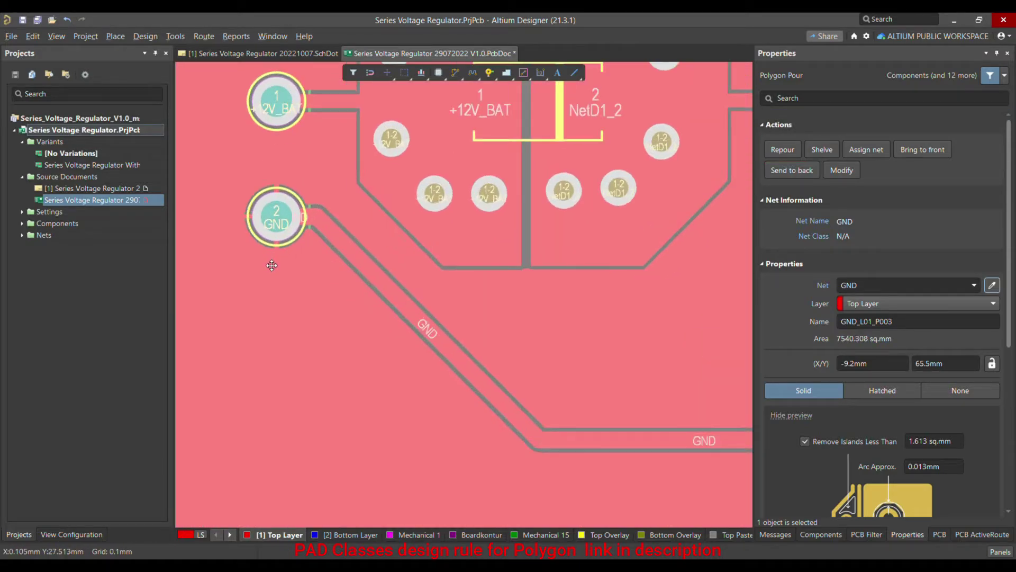
pyautogui.click(281, 275)
pyautogui.keyDown('ctrl'); pyautogui.scroll(2, 281, 271); pyautogui.keyUp('ctrl')
pyautogui.keyDown('ctrl'); pyautogui.scroll(2, 267, 219); pyautogui.keyUp('ctrl')
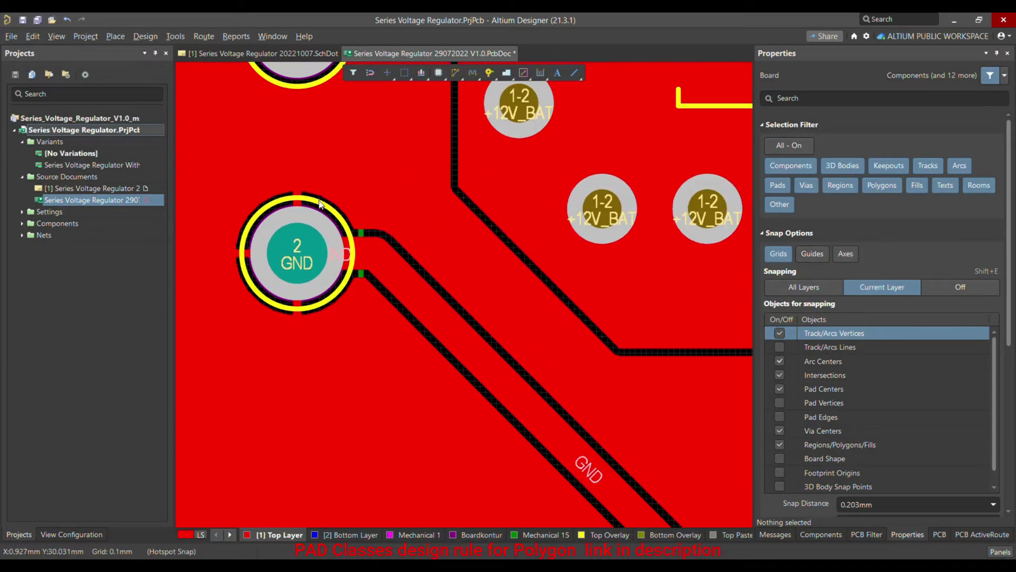
# Select the GND polygon, set it to Pour Over All Same Net Objects, and enable Remove Dead Copper
pyautogui.keyDown('ctrl'); pyautogui.scroll(2, 252, 195); pyautogui.keyUp('ctrl')
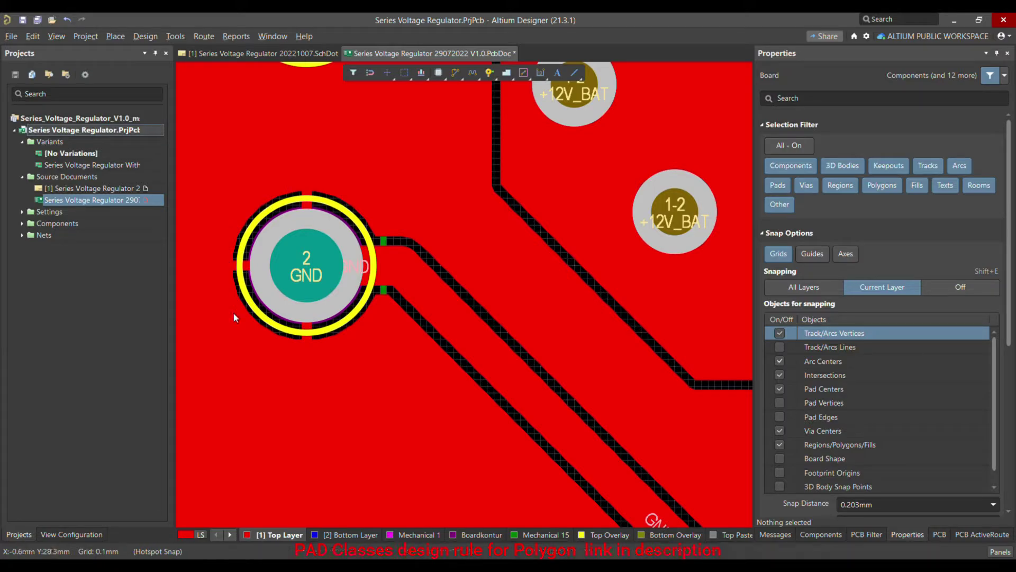
pyautogui.keyDown('ctrl'); pyautogui.scroll(-2, 418, 253); pyautogui.keyUp('ctrl')
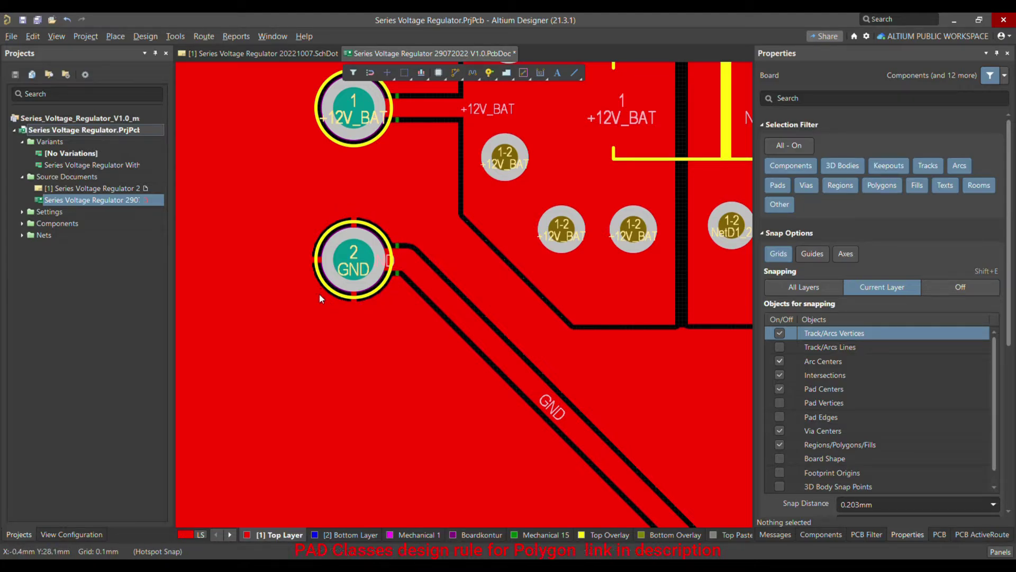
pyautogui.keyDown('ctrl'); pyautogui.scroll(1, 292, 259); pyautogui.keyUp('ctrl')
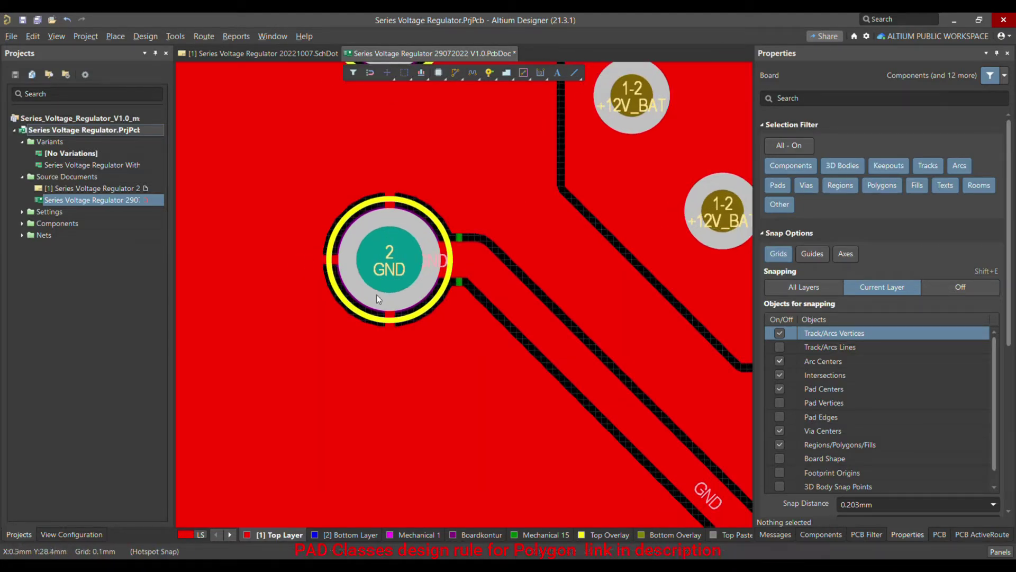
pyautogui.keyDown('ctrl'); pyautogui.scroll(-5, 372, 281); pyautogui.keyUp('ctrl')
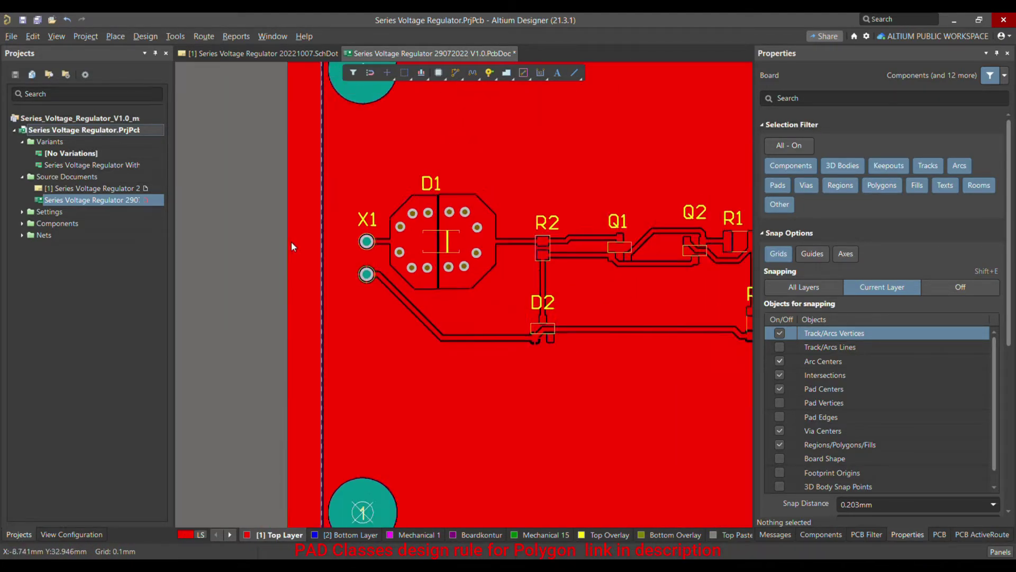
pyautogui.keyDown('ctrl'); pyautogui.scroll(-3, 288, 240); pyautogui.keyUp('ctrl')
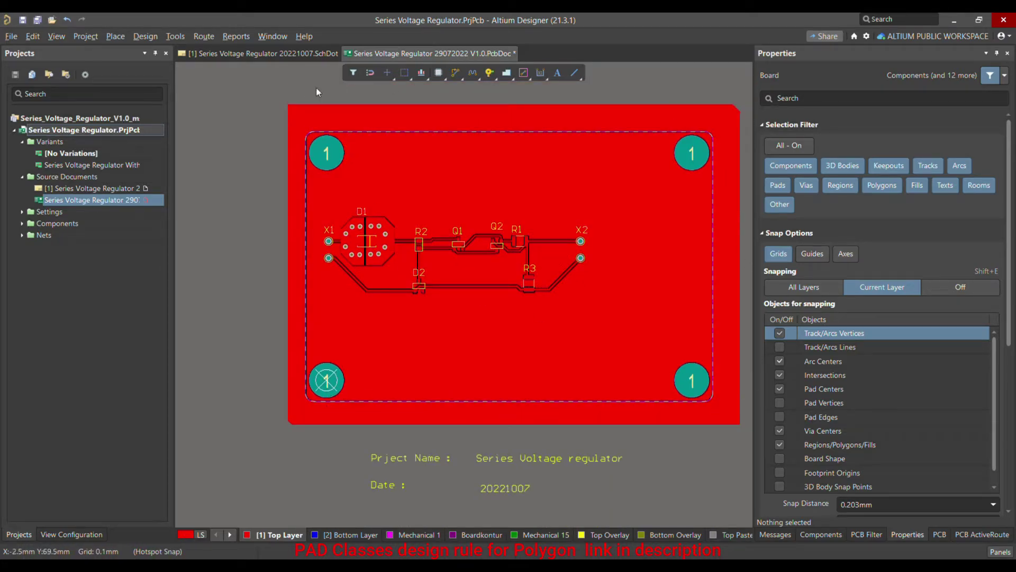
pyautogui.keyDown('ctrl'); pyautogui.scroll(-1, 252, 165); pyautogui.keyUp('ctrl')
pyautogui.click(682, 229)
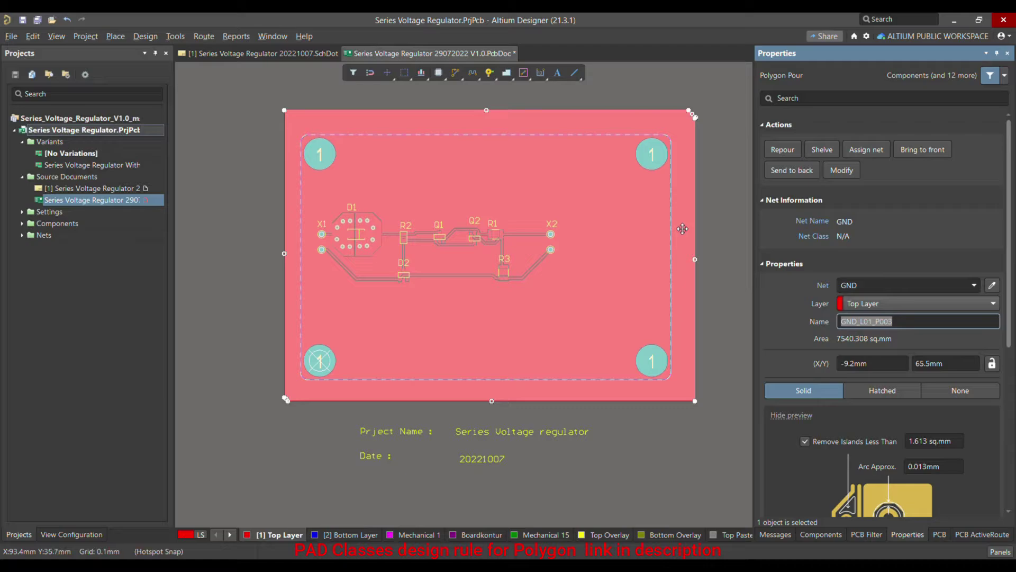
pyautogui.scroll(-5, 923, 239)
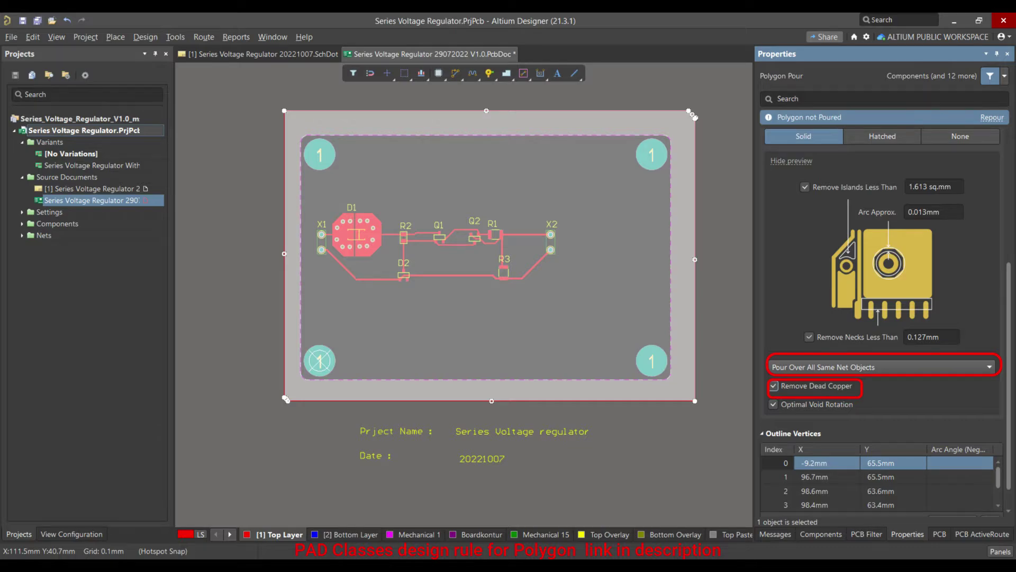
# Repour the GND polygon with its new fill settings, deselect it, and save the PCB document
pyautogui.click(566, 294)
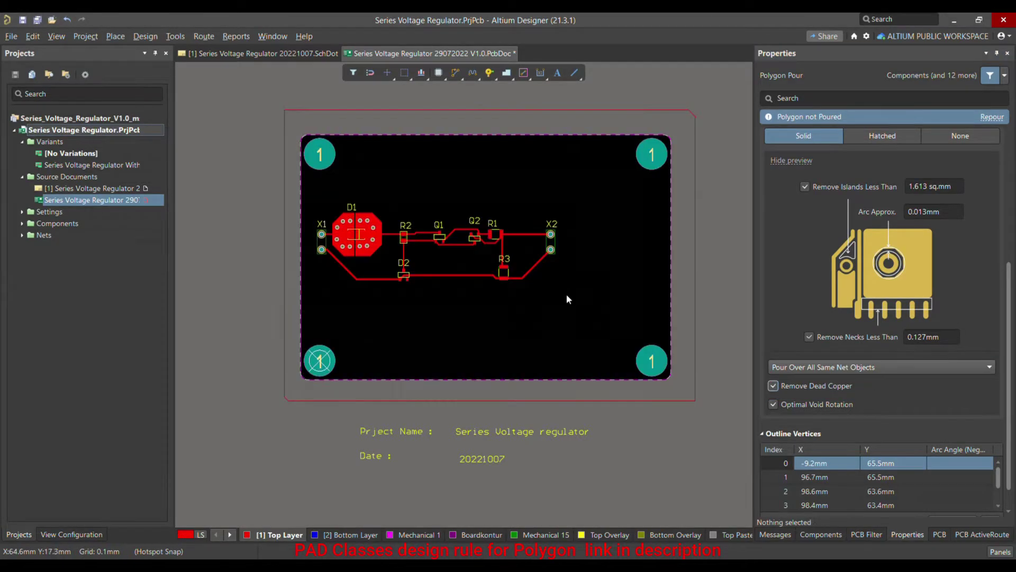
pyautogui.click(576, 293)
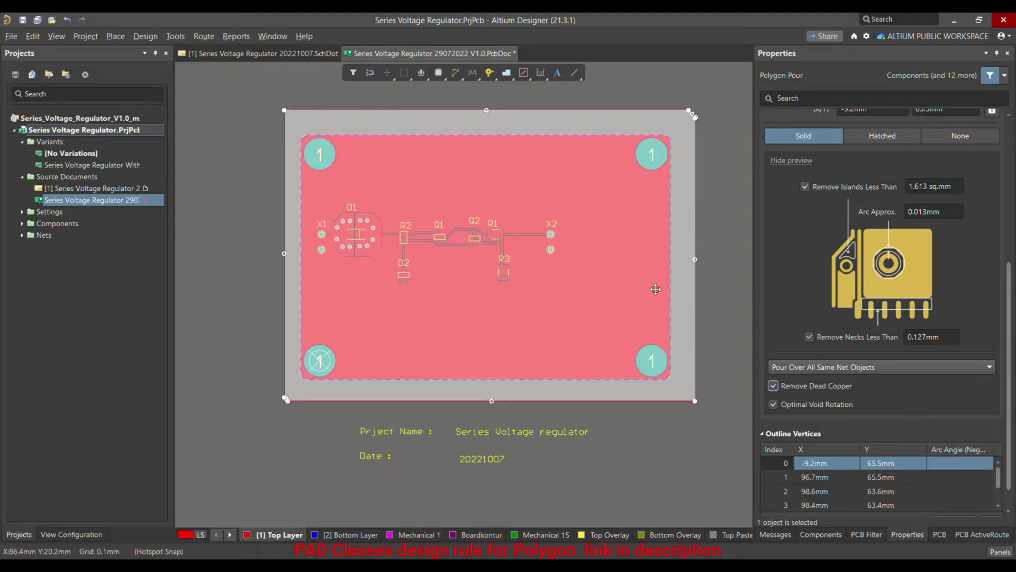
pyautogui.click(707, 274)
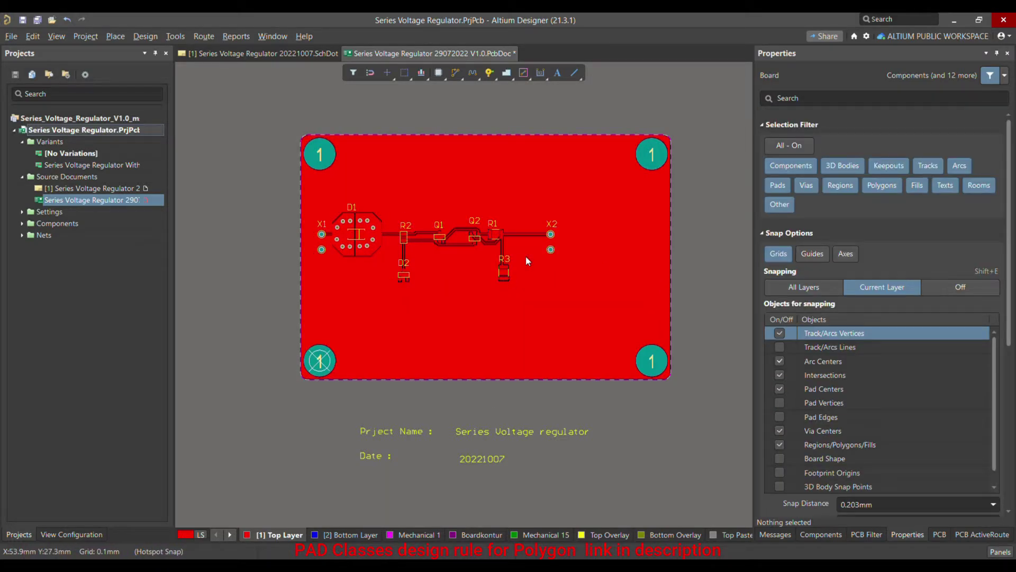
pyautogui.hotkey('ctrl', 's')
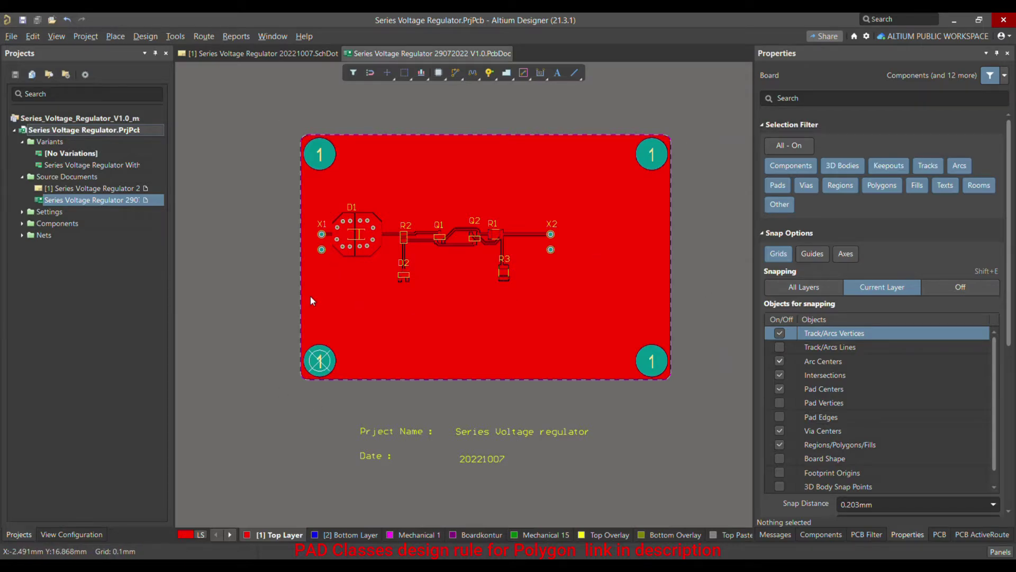
# Examine how the repoured GND copper connects to pad 2 of connector X1
pyautogui.keyDown('ctrl'); pyautogui.scroll(4, 310, 296); pyautogui.keyUp('ctrl')
pyautogui.keyDown('ctrl'); pyautogui.scroll(-3, 269, 284); pyautogui.keyUp('ctrl')
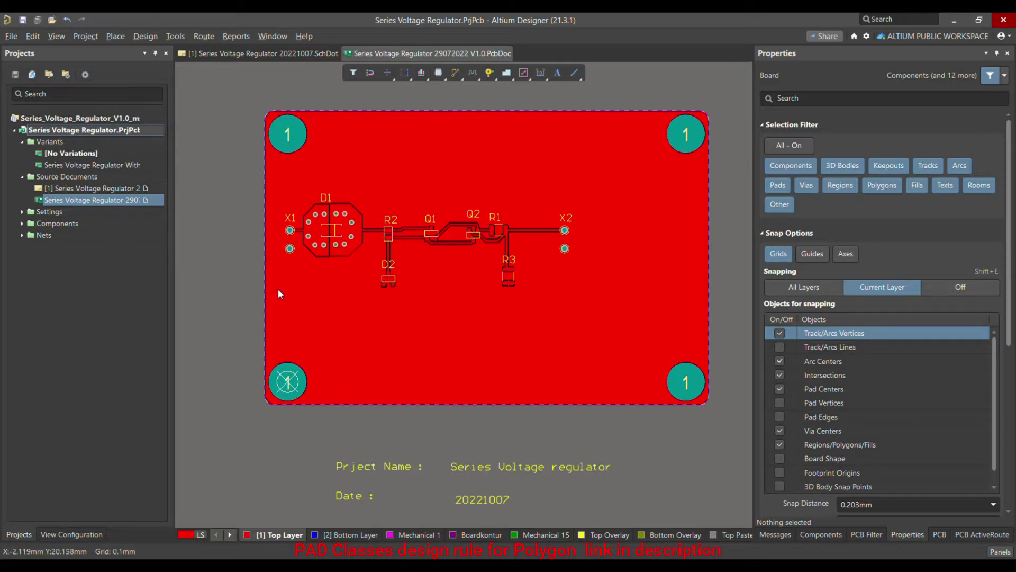
pyautogui.keyDown('ctrl'); pyautogui.scroll(6, 281, 254); pyautogui.keyUp('ctrl')
pyautogui.keyDown('ctrl'); pyautogui.scroll(3, 328, 270); pyautogui.keyUp('ctrl')
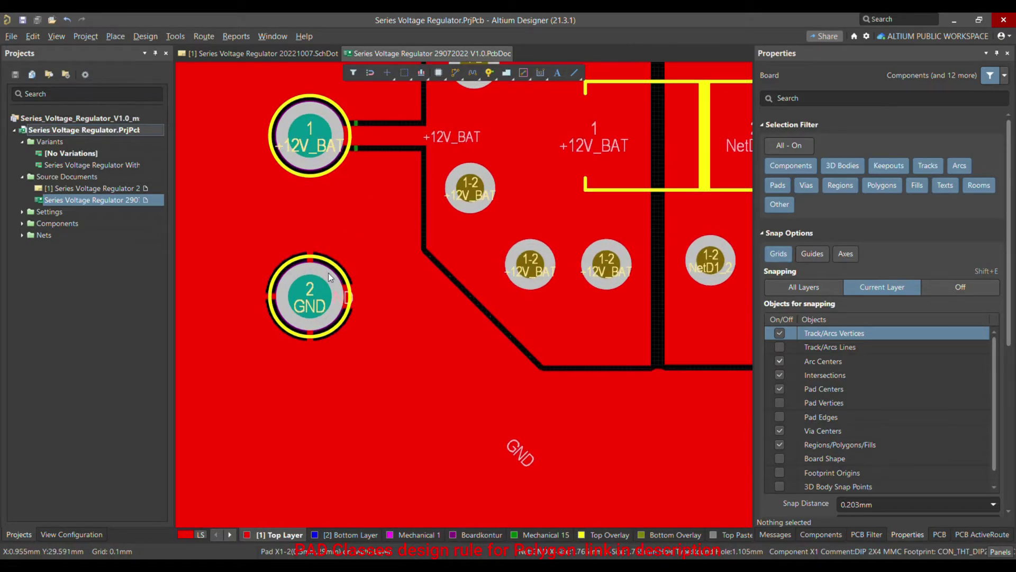
pyautogui.keyDown('ctrl'); pyautogui.scroll(-5, 329, 274); pyautogui.keyUp('ctrl')
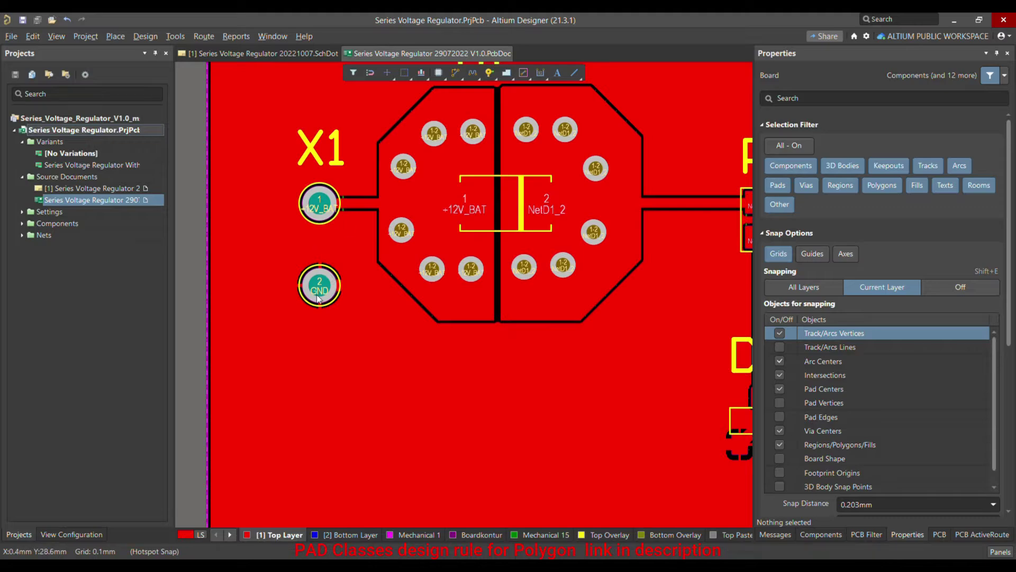
pyautogui.keyDown('ctrl'); pyautogui.scroll(-3, 318, 298); pyautogui.keyUp('ctrl')
pyautogui.keyDown('ctrl'); pyautogui.scroll(-1, 313, 275); pyautogui.keyUp('ctrl')
pyautogui.keyDown('ctrl'); pyautogui.scroll(3, 302, 194); pyautogui.keyUp('ctrl')
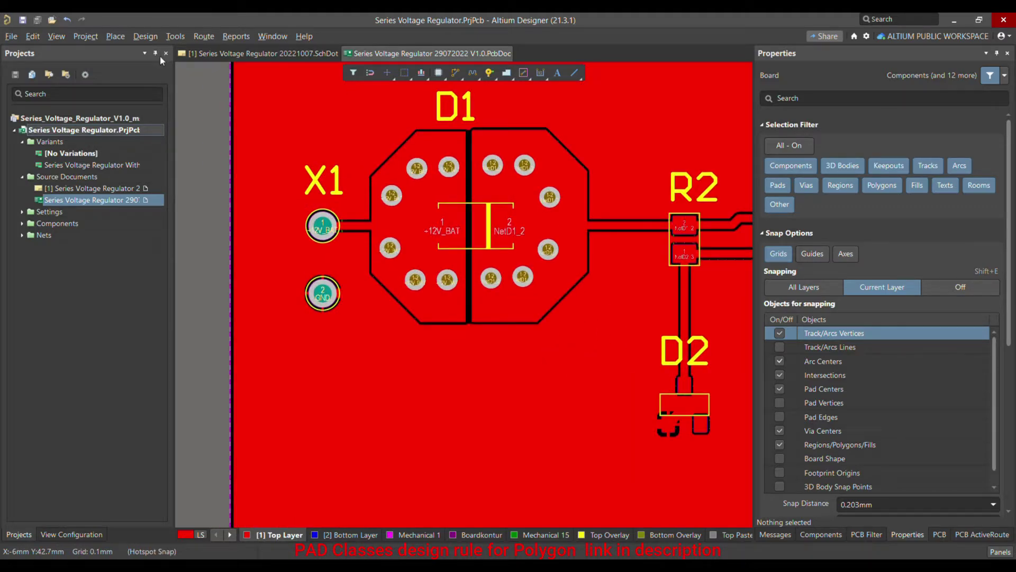
# Add connectors X1 and X2 as members of the THT_Connector component class and confirm the class settings
pyautogui.click(144, 37)
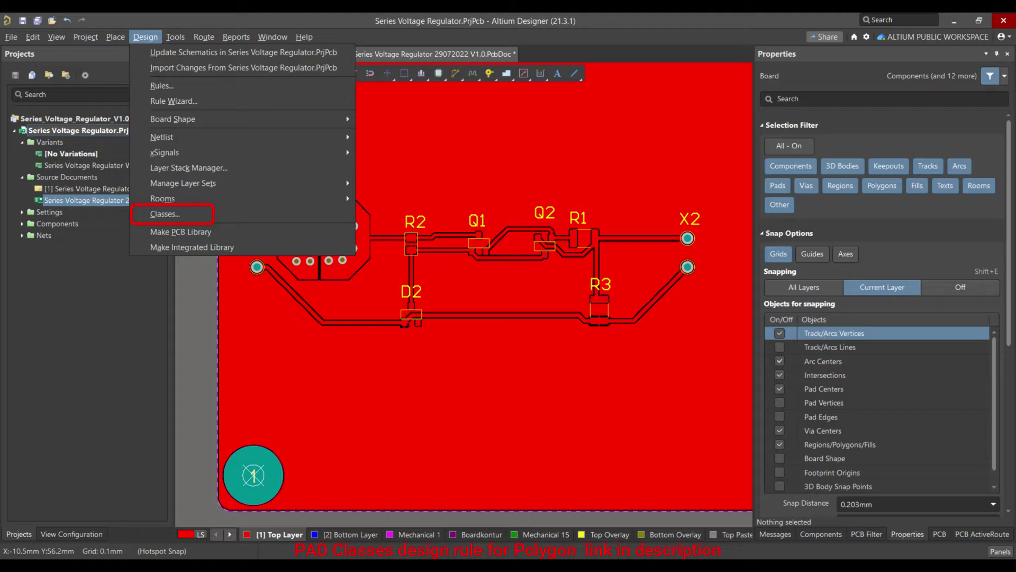
pyautogui.press('c')
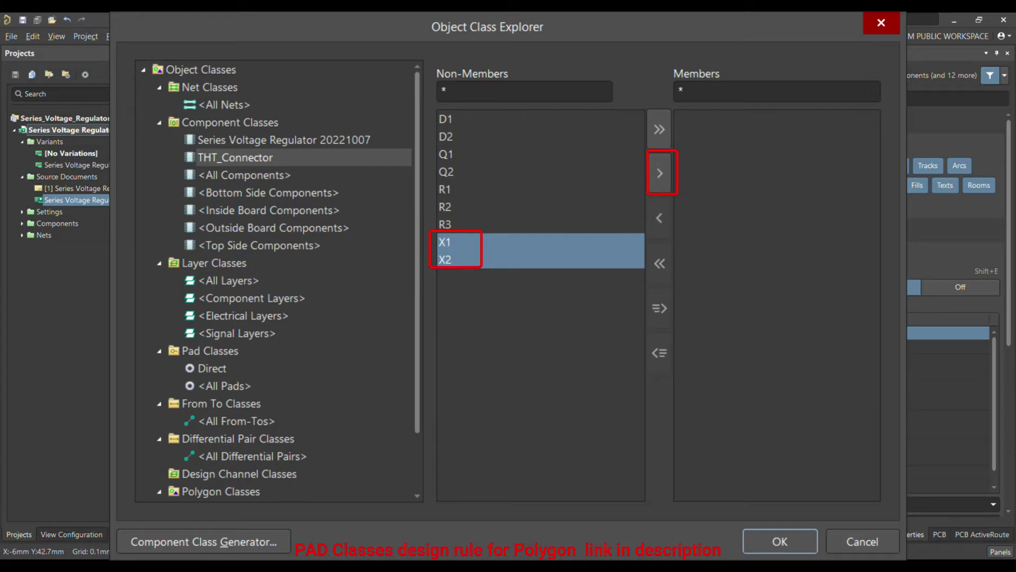
pyautogui.click(660, 174)
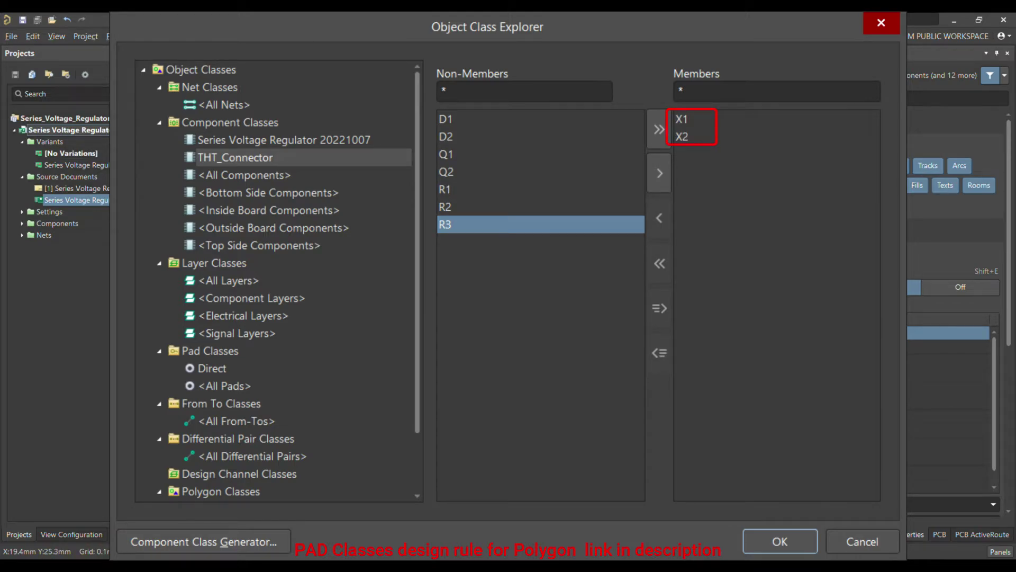
pyautogui.press('Return')
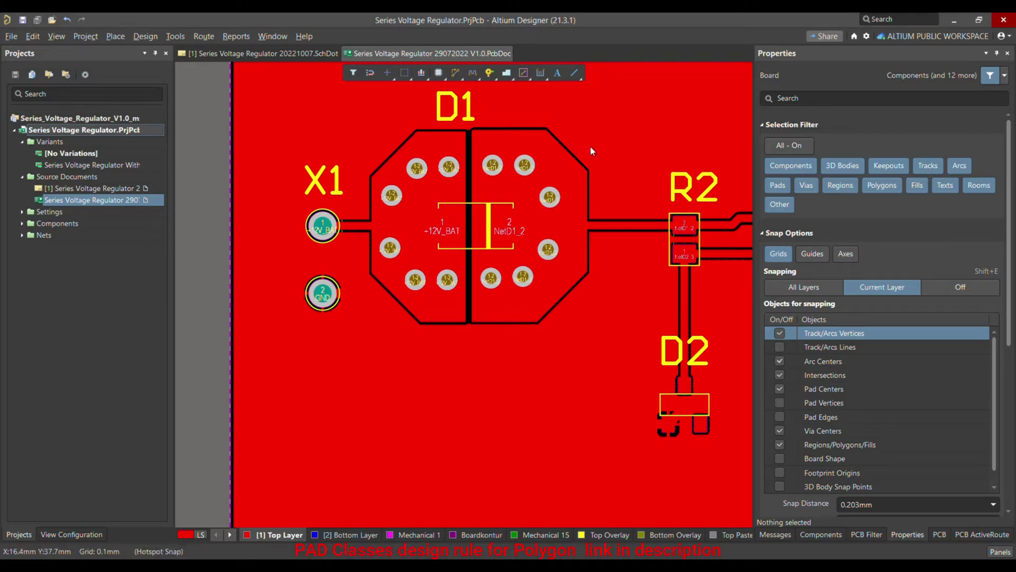
# Open the PCB design rules at the PolygonConnect rule under Plane, Polygon Connect Style
pyautogui.keyDown('ctrl'); pyautogui.scroll(-4, 244, 244); pyautogui.keyUp('ctrl')
pyautogui.keyDown('ctrl'); pyautogui.scroll(5, 246, 244); pyautogui.keyUp('ctrl')
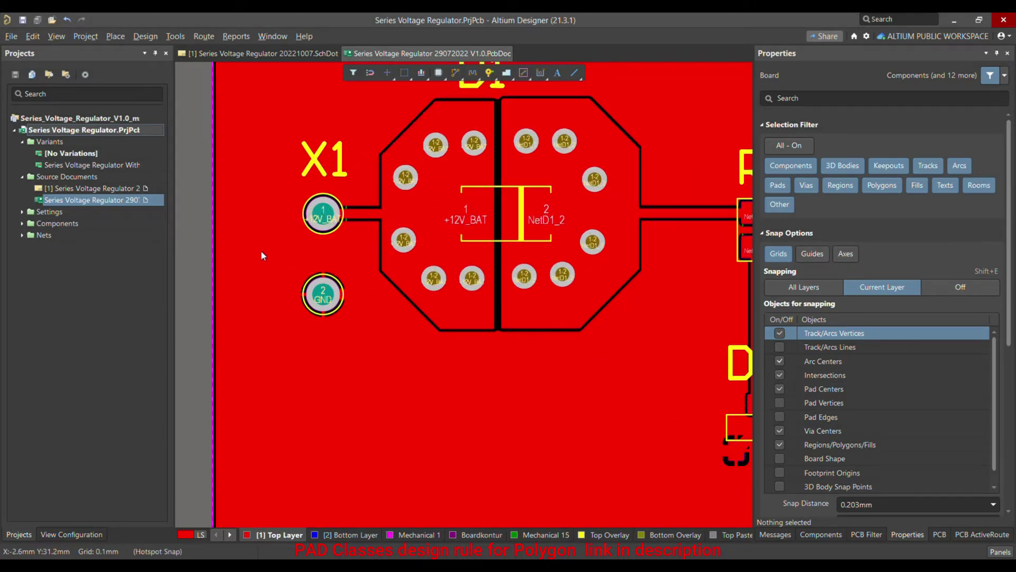
pyautogui.click(146, 36)
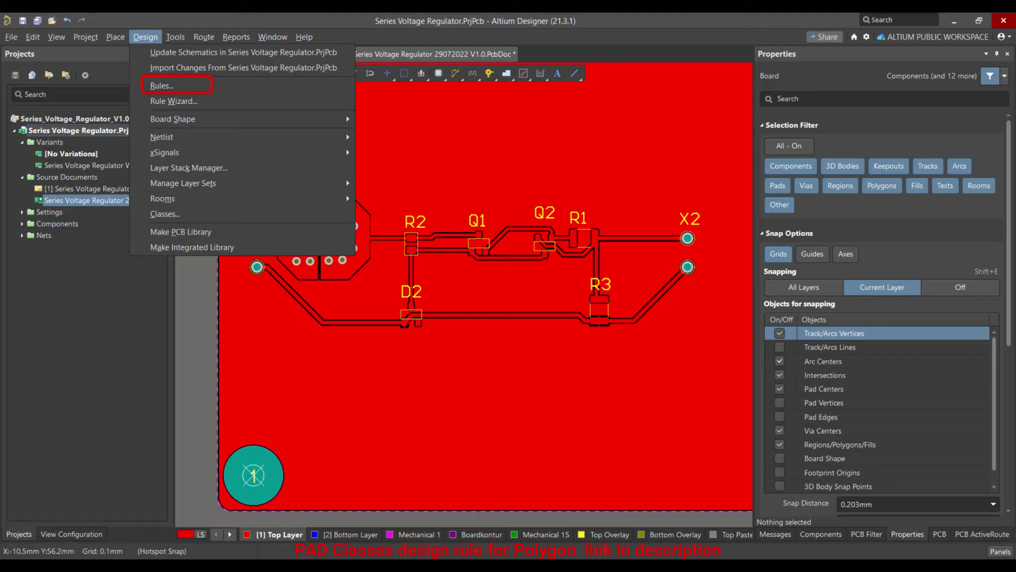
pyautogui.press('r')
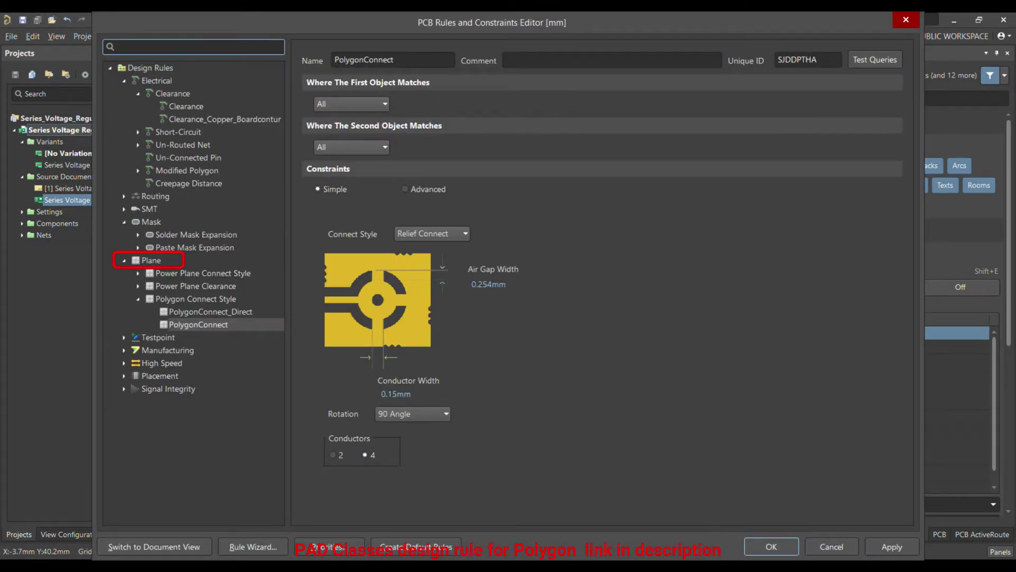
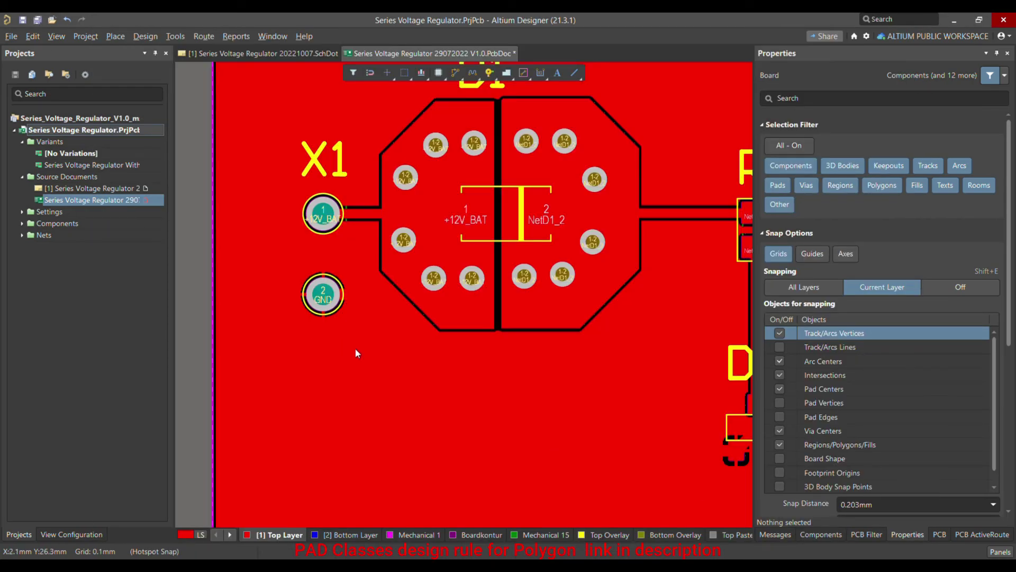
# Repour the GND polygon to apply the polygon connect rules, then deselect it
pyautogui.click(361, 355)
pyautogui.press('Escape')
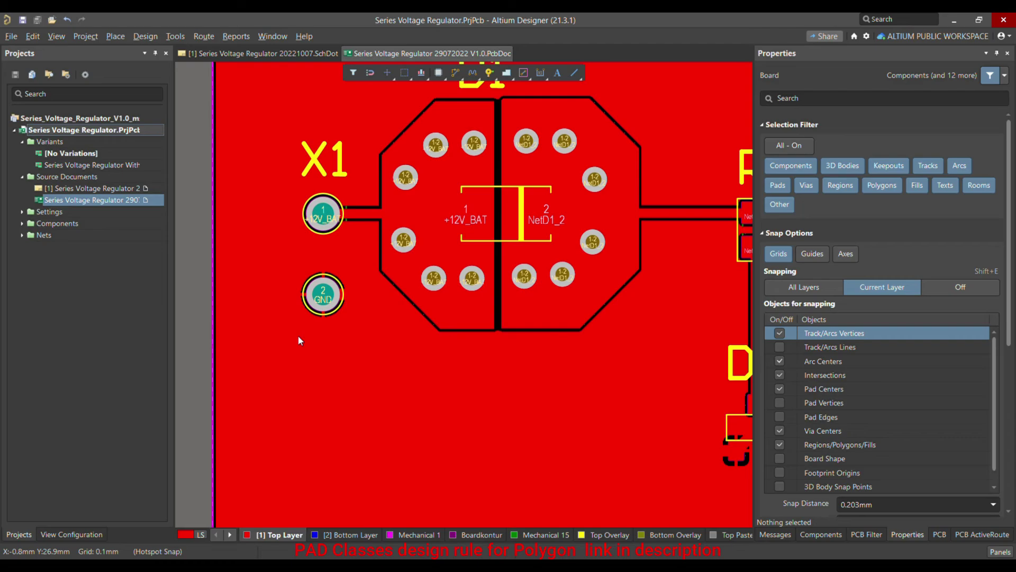
pyautogui.click(299, 338)
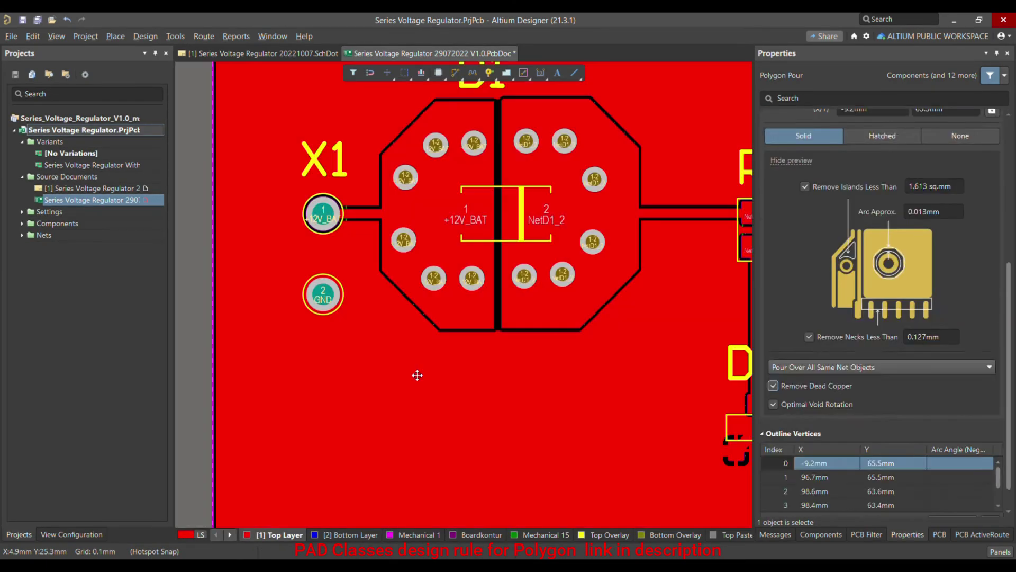
pyautogui.press('Escape')
# Examine the GND copper connection at pad 2 of connectors X1 and X2
pyautogui.keyDown('ctrl'); pyautogui.scroll(3, 331, 291); pyautogui.keyUp('ctrl')
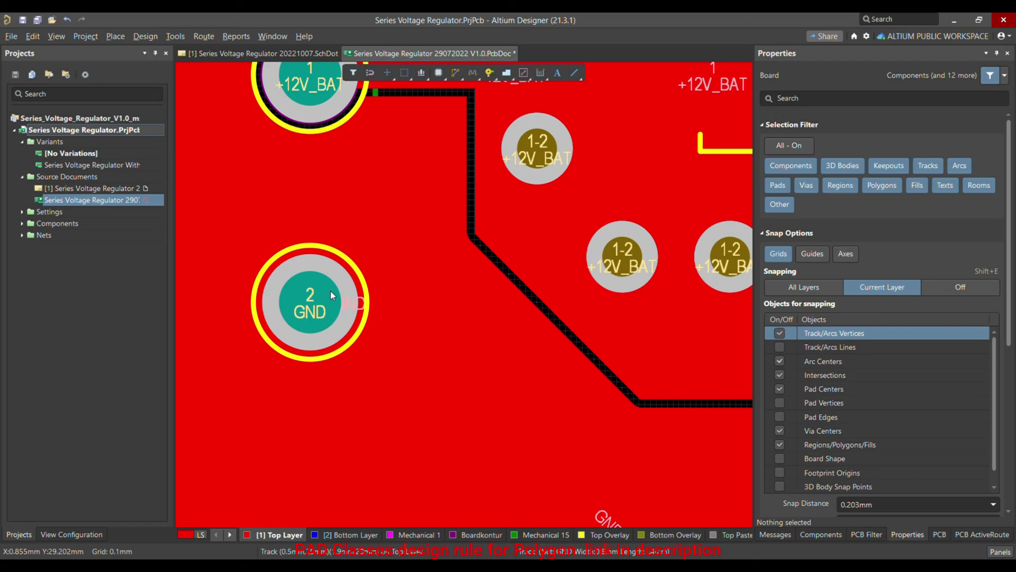
pyautogui.keyDown('ctrl'); pyautogui.scroll(-5, 330, 290); pyautogui.keyUp('ctrl')
pyautogui.keyDown('ctrl'); pyautogui.scroll(-2, 287, 277); pyautogui.keyUp('ctrl')
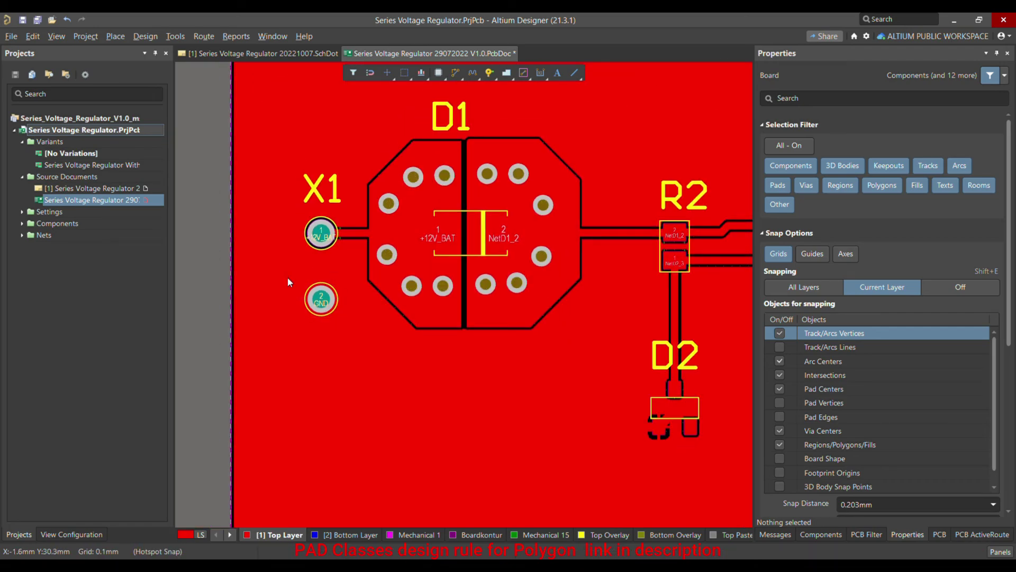
pyautogui.keyDown('ctrl'); pyautogui.scroll(1, 305, 291); pyautogui.keyUp('ctrl')
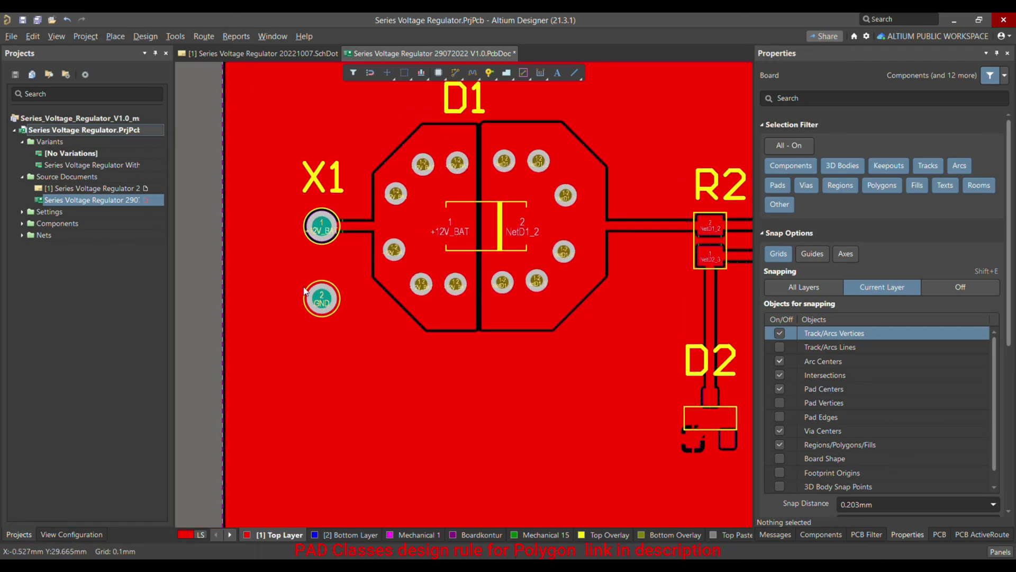
pyautogui.keyDown('ctrl'); pyautogui.scroll(2, 306, 291); pyautogui.keyUp('ctrl')
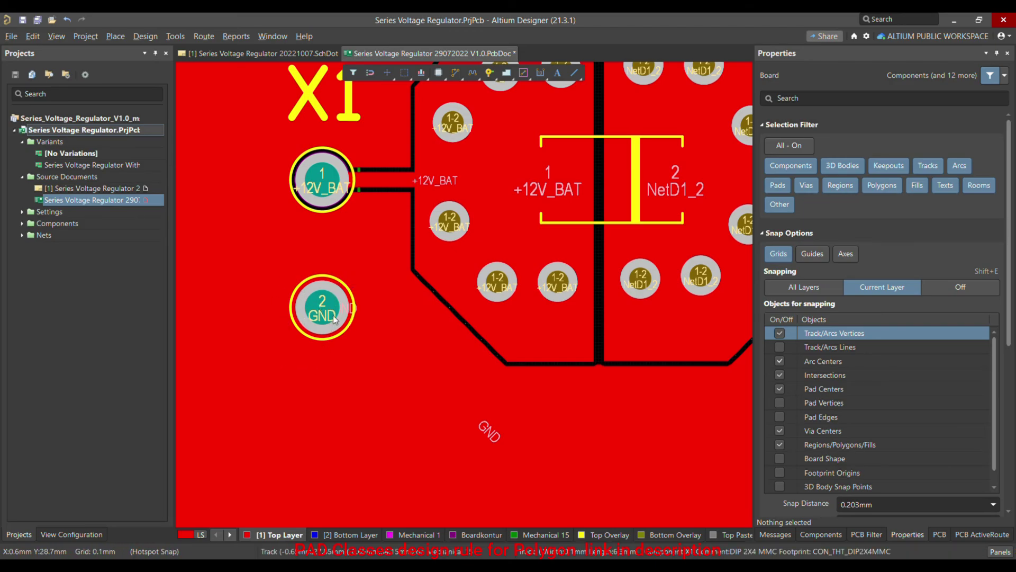
pyautogui.keyDown('ctrl'); pyautogui.scroll(-3, 239, 269); pyautogui.keyUp('ctrl')
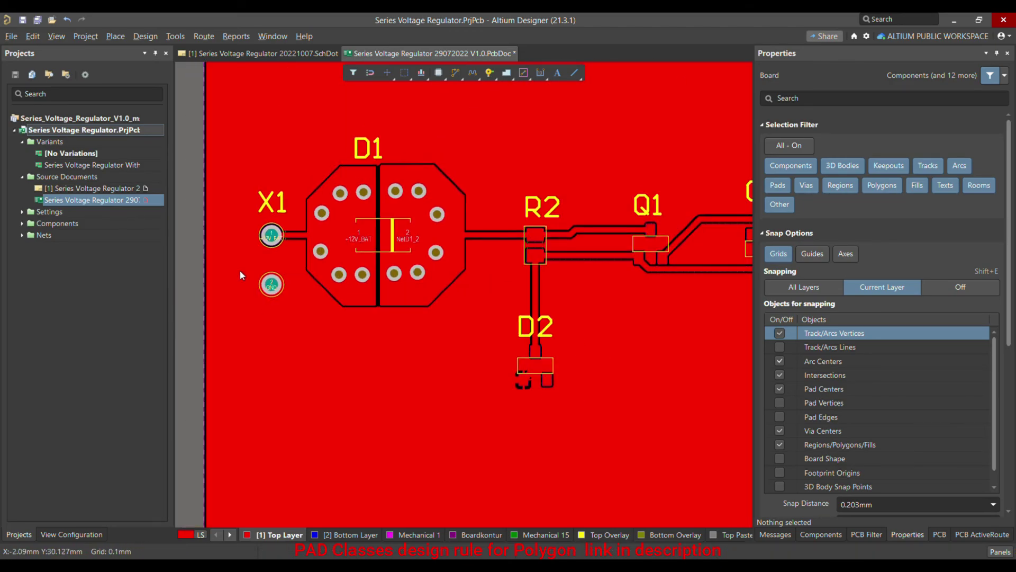
pyautogui.keyDown('ctrl'); pyautogui.scroll(-1, 239, 270); pyautogui.keyUp('ctrl')
pyautogui.keyDown('ctrl'); pyautogui.scroll(4, 236, 262); pyautogui.keyUp('ctrl')
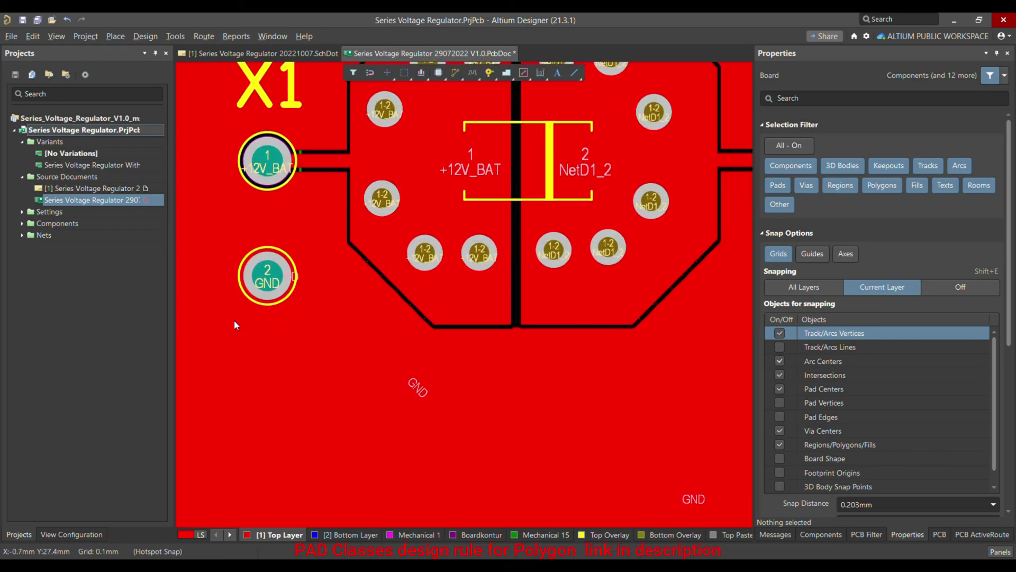
pyautogui.keyDown('ctrl'); pyautogui.scroll(-3, 237, 318); pyautogui.keyUp('ctrl')
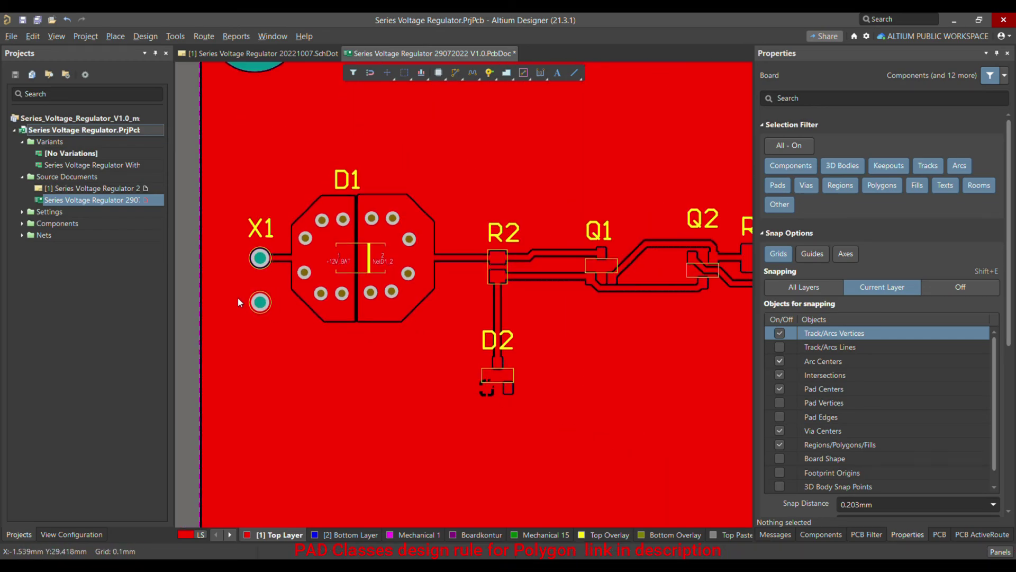
pyautogui.keyDown('ctrl'); pyautogui.scroll(-3, 238, 303); pyautogui.keyUp('ctrl')
pyautogui.keyDown('ctrl'); pyautogui.scroll(5, 646, 280); pyautogui.keyUp('ctrl')
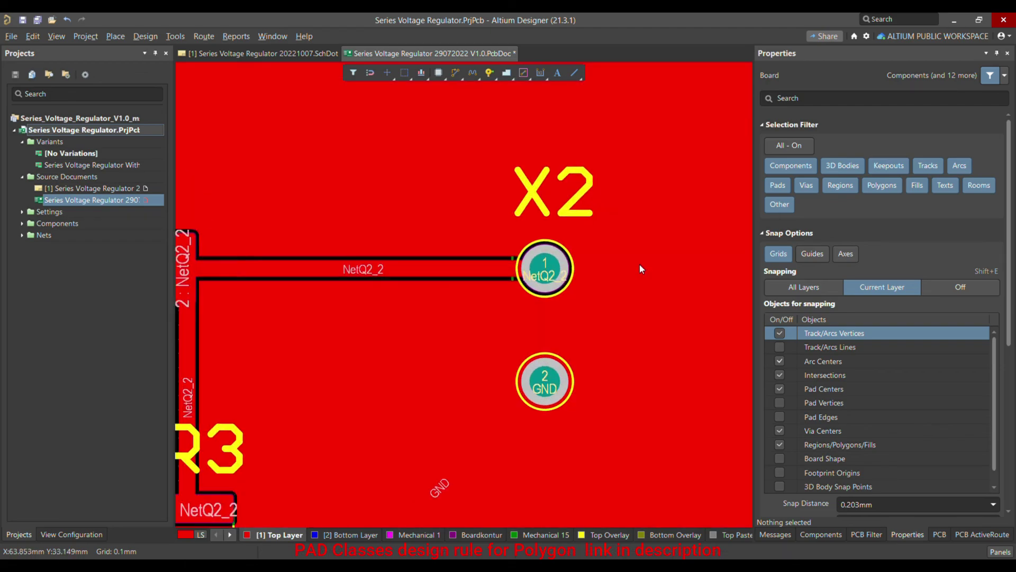
pyautogui.keyDown('ctrl'); pyautogui.scroll(2, 630, 272); pyautogui.keyUp('ctrl')
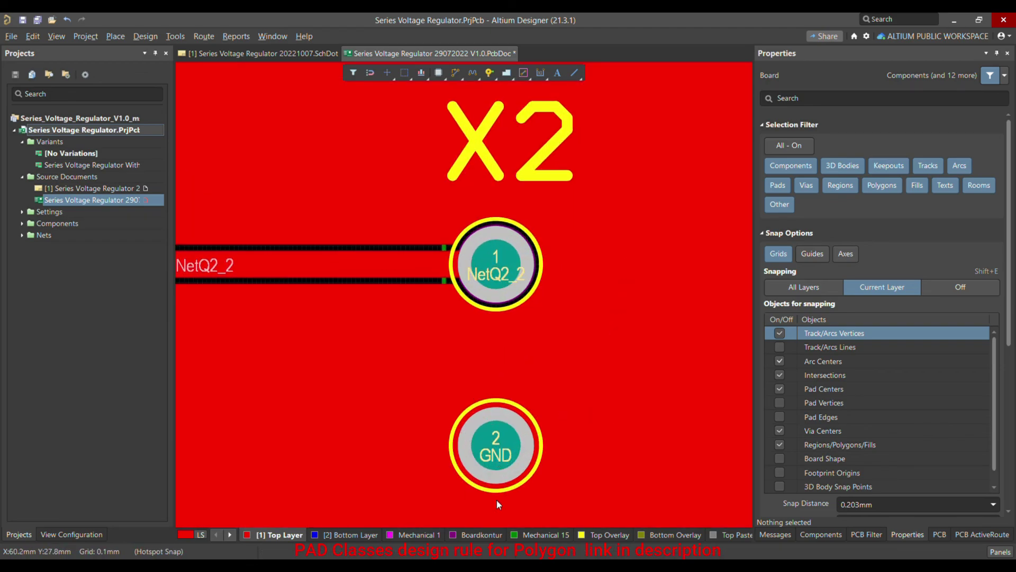
# Review the GND polygon pour across the whole board and save the PCB document
pyautogui.hotkey('ctrl', 'pagedown')
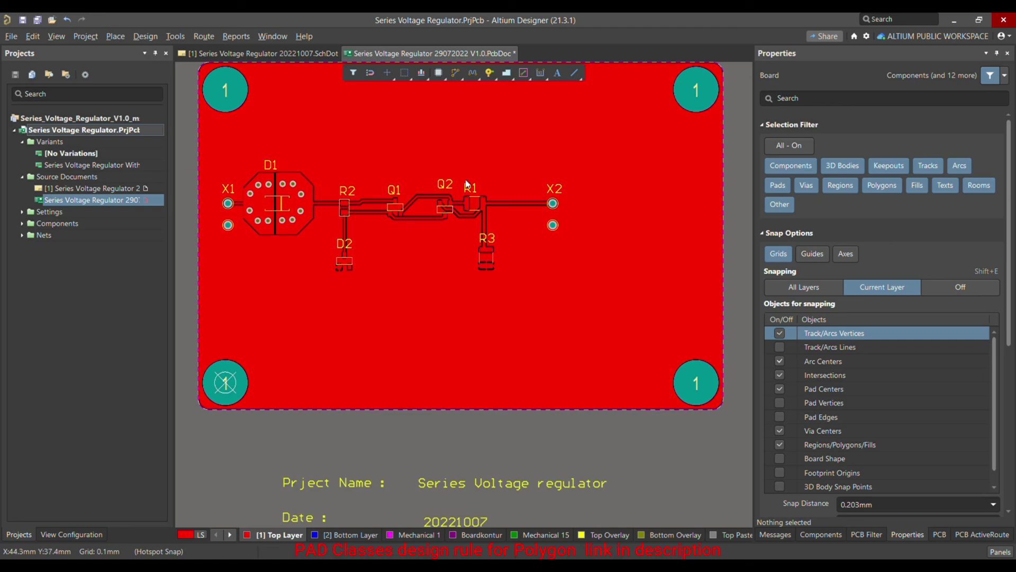
pyautogui.scroll(1, 281, 144)
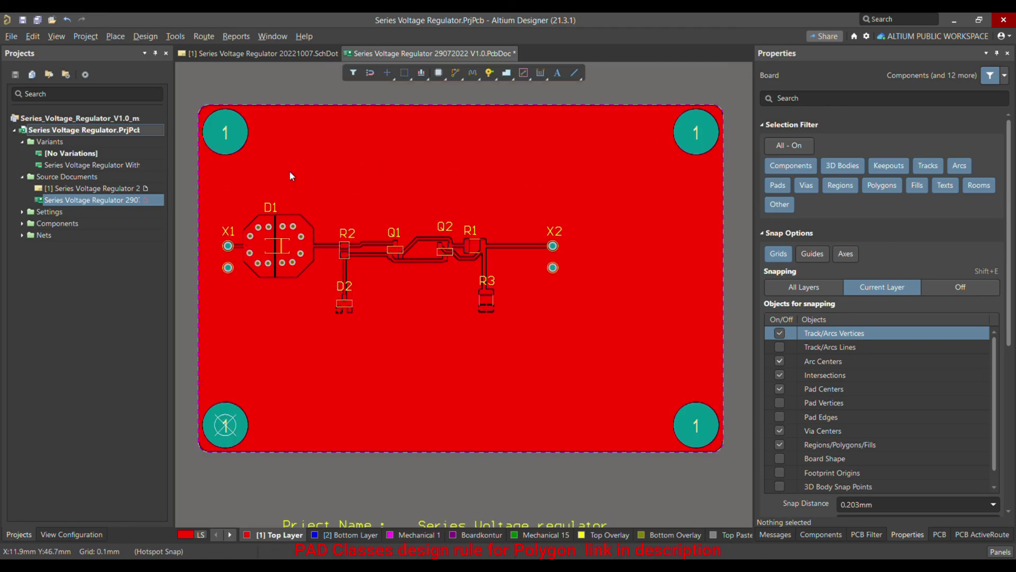
pyautogui.keyDown('ctrl'); pyautogui.scroll(3, 272, 159); pyautogui.keyUp('ctrl')
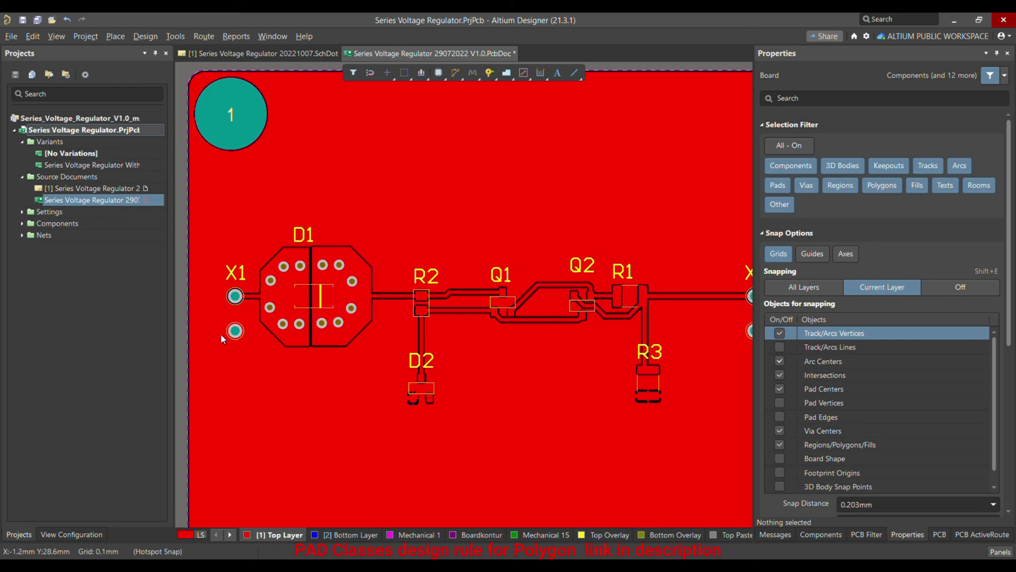
pyautogui.click(553, 190)
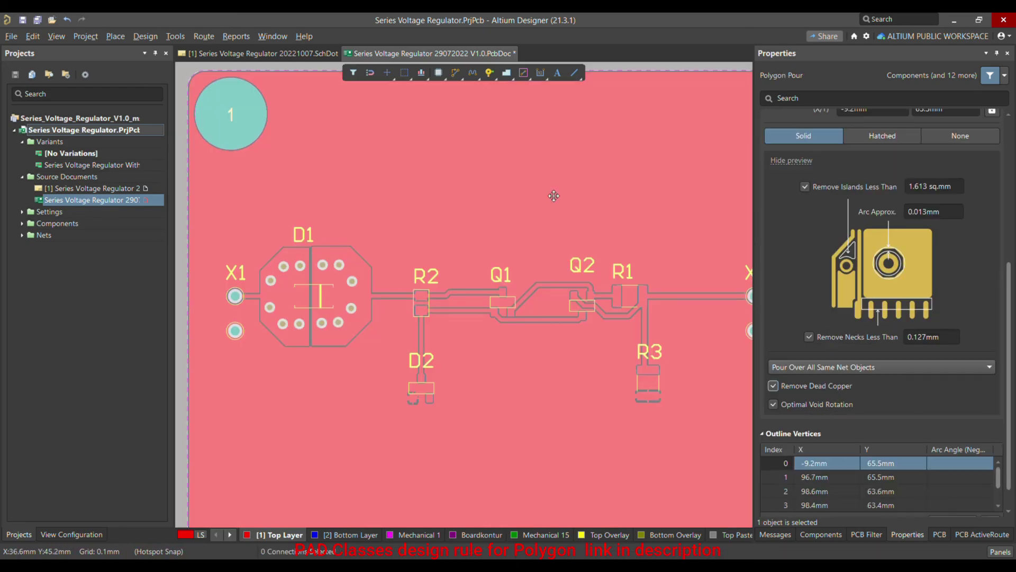
pyautogui.hotkey('ctrl', 'pagedown')
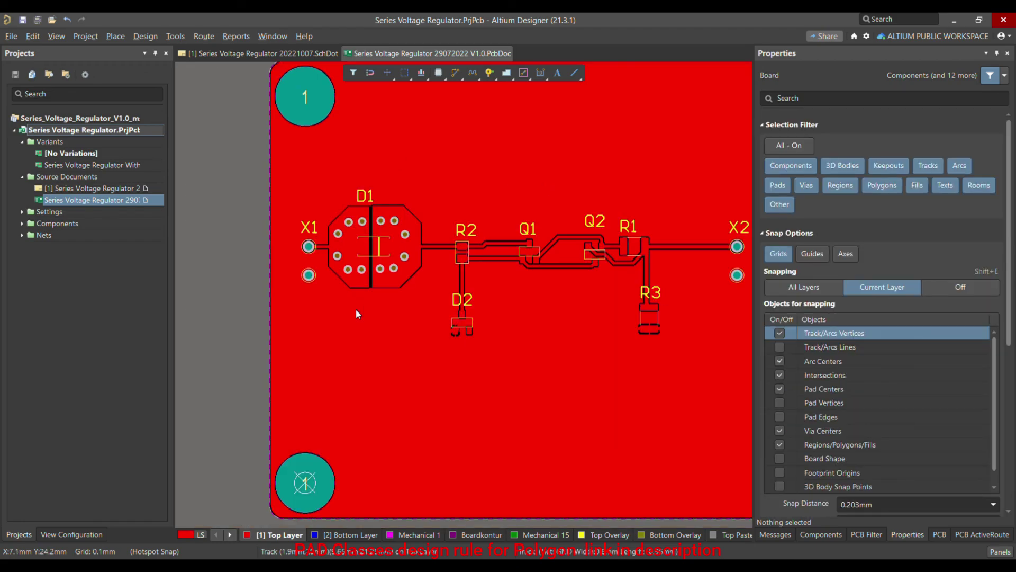